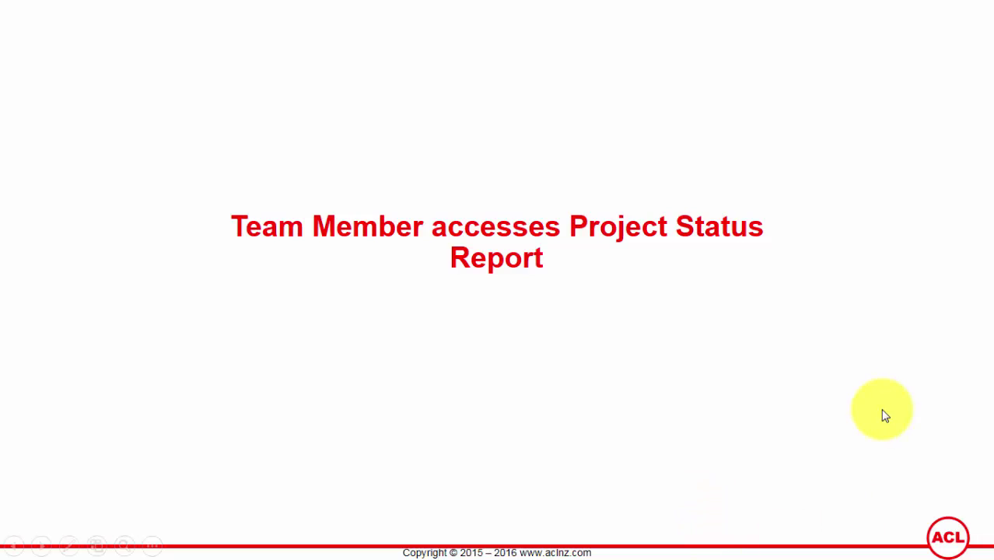
End the slide show on the 'Team Member accesses Project Status Report' title slide
{"action": "key", "text": "Escape"}
Log out of Oracle and sign back in with the approver's user name and password
{"action": "left_click", "coordinate": [604, 544]}
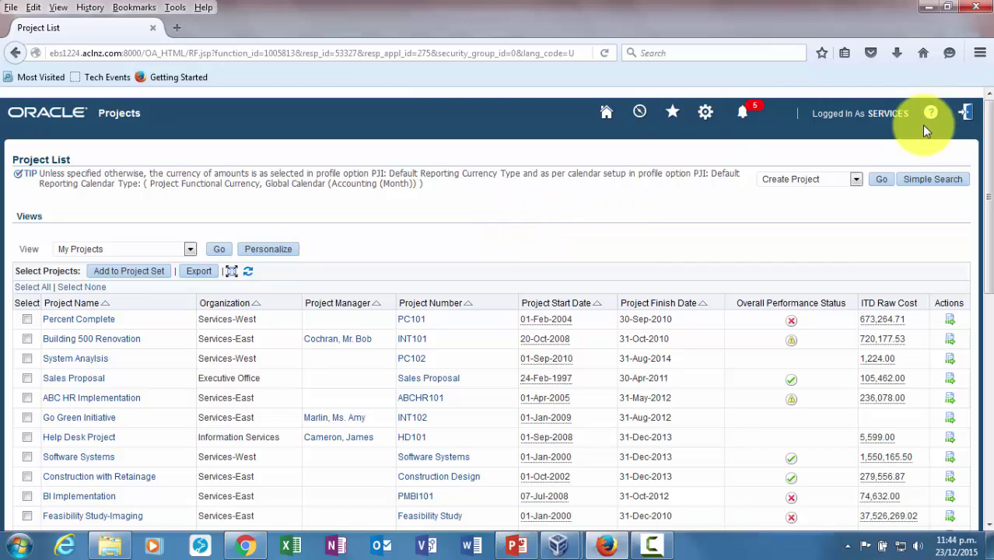
{"action": "left_click", "coordinate": [966, 116]}
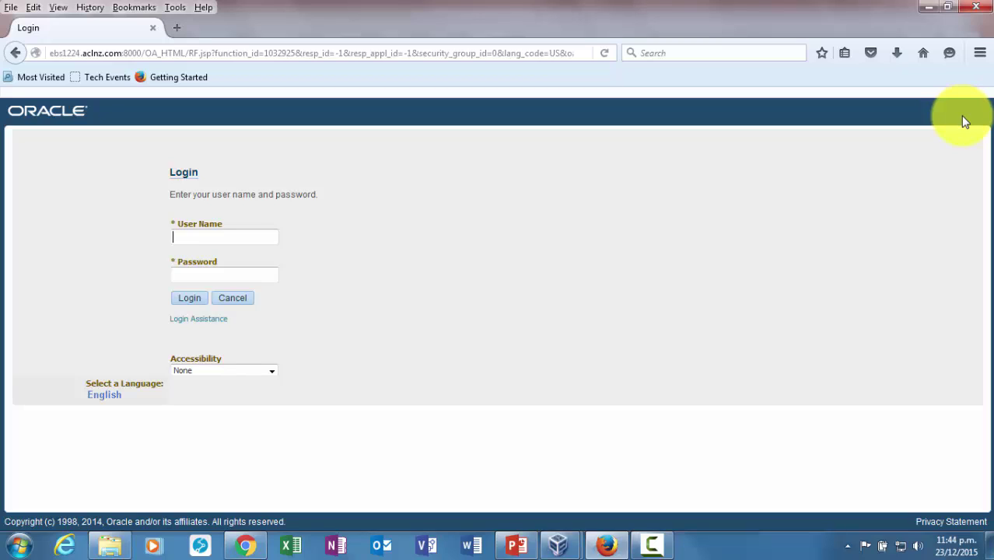
{"action": "type", "text": "cbrown"}
{"action": "key", "text": "Tab"}
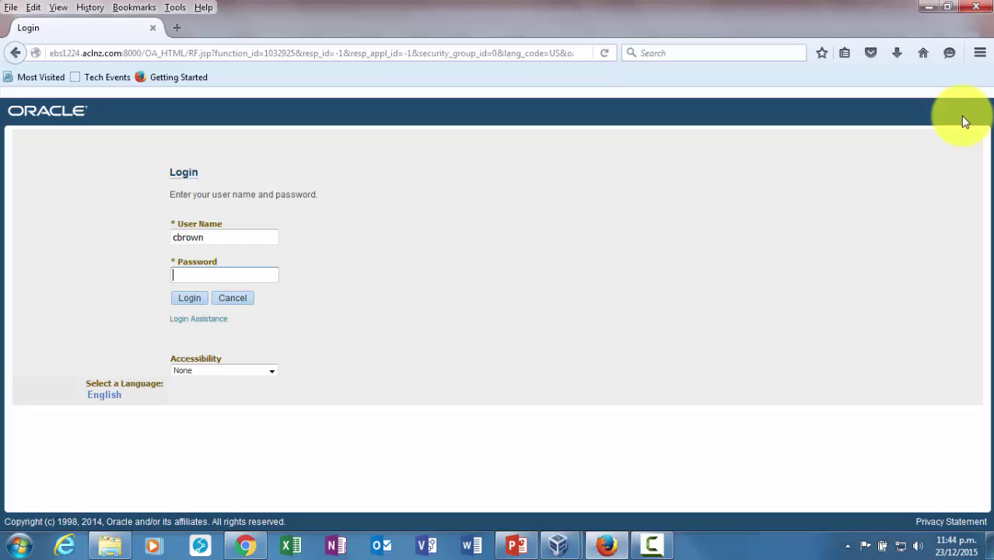
{"action": "type", "text": "welcome"}
{"action": "left_click", "coordinate": [180, 300]}
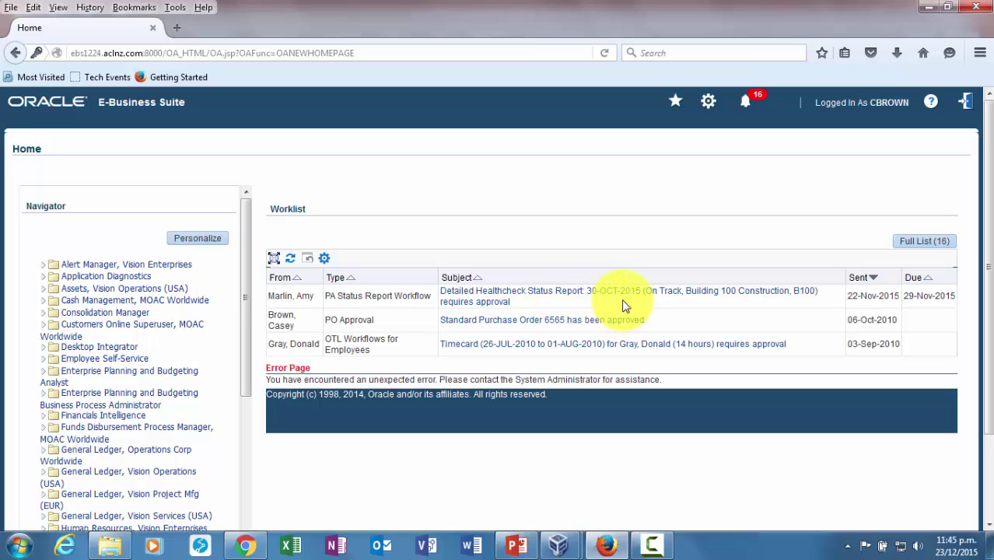
Open the Building 100 Construction status report approval request, review it, and approve it
{"action": "left_click", "coordinate": [492, 306]}
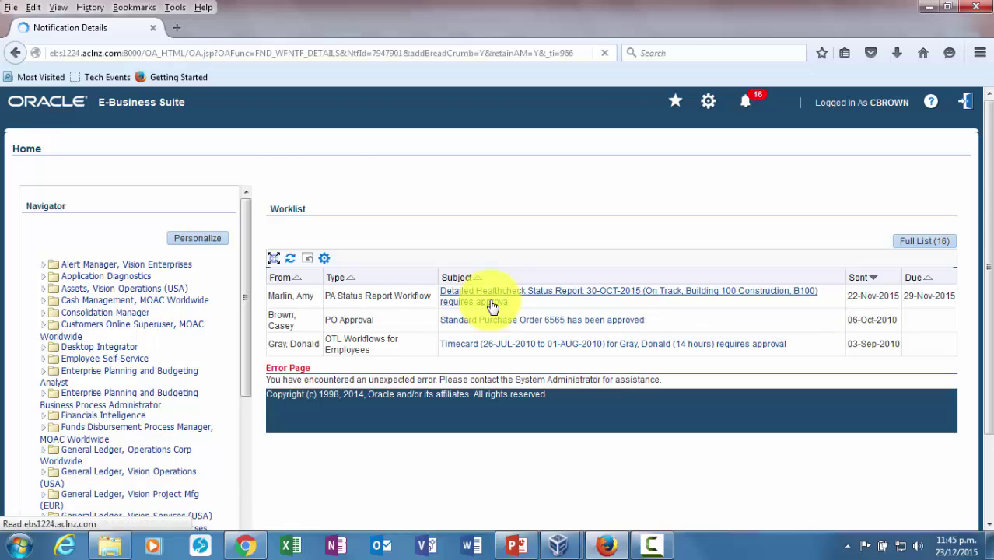
{"action": "scroll", "coordinate": [551, 366], "scroll_direction": "down", "scroll_amount": 1}
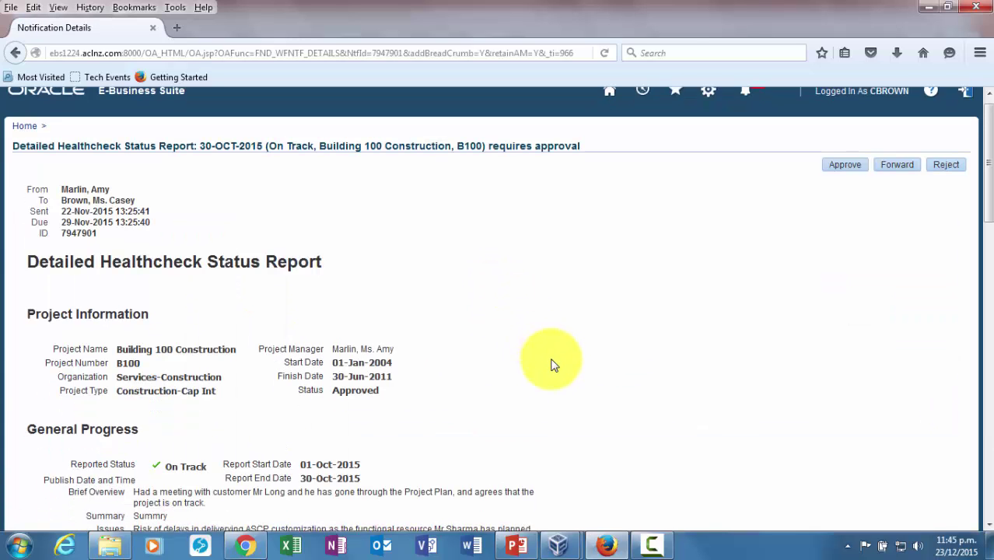
{"action": "scroll", "coordinate": [550, 366], "scroll_direction": "down", "scroll_amount": 5}
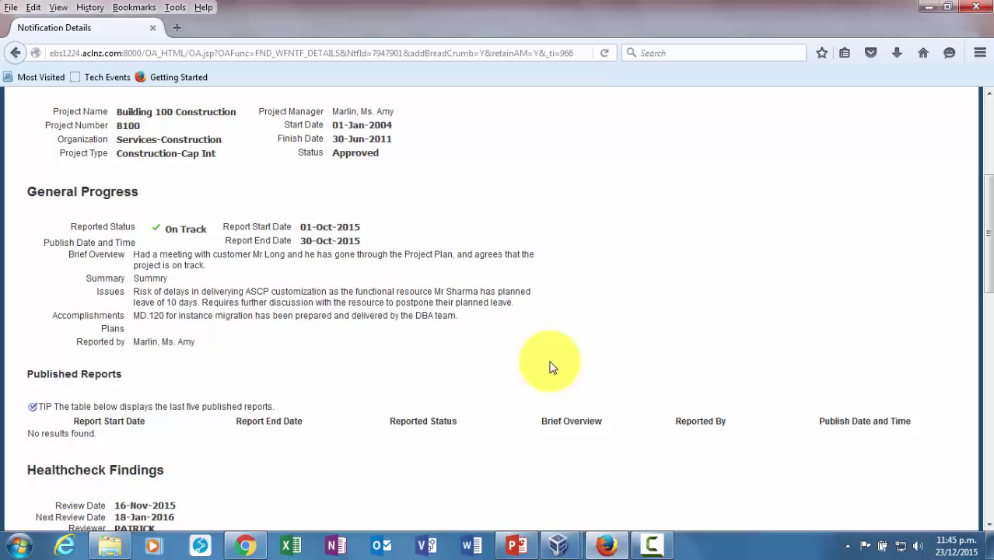
{"action": "scroll", "coordinate": [551, 367], "scroll_direction": "down", "scroll_amount": 5}
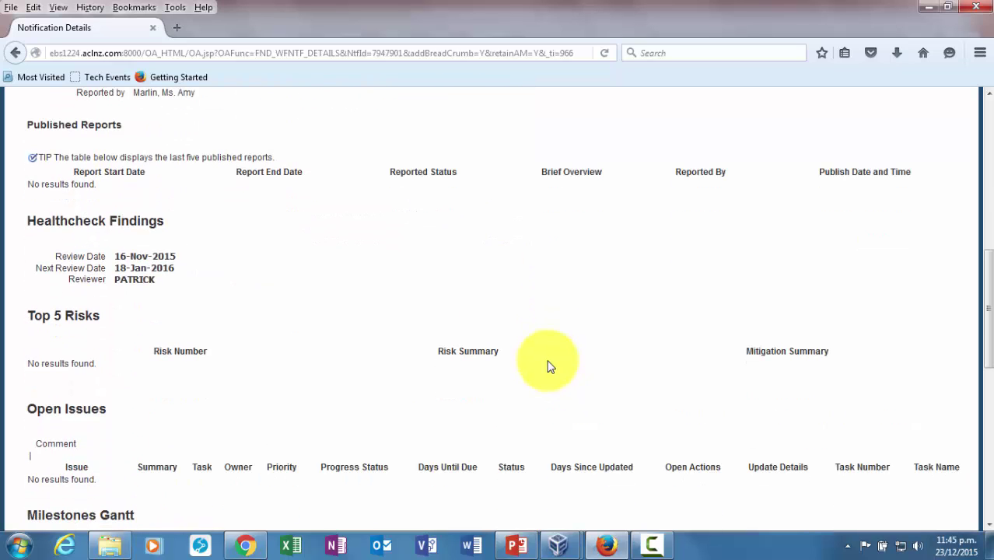
{"action": "scroll", "coordinate": [550, 367], "scroll_direction": "down", "scroll_amount": 5}
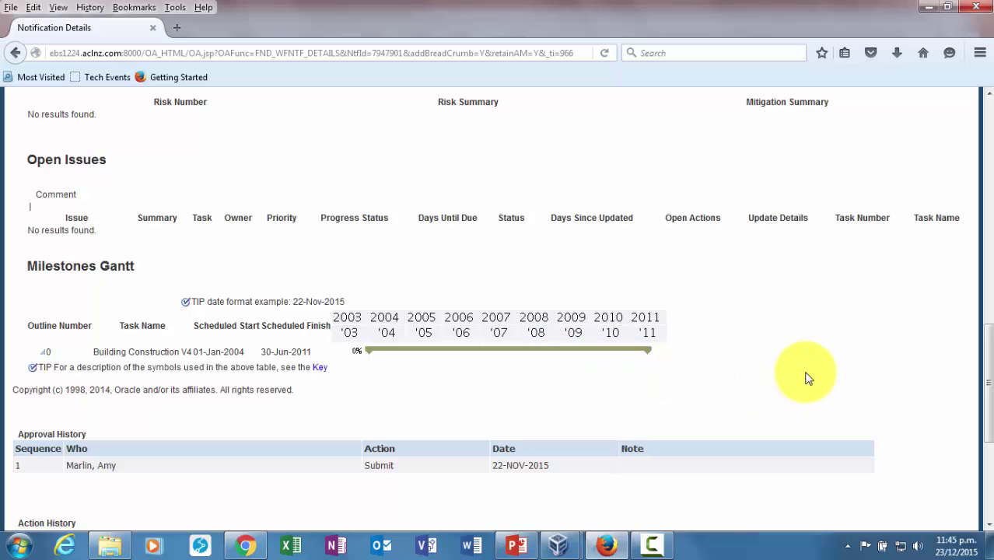
{"action": "scroll", "coordinate": [809, 365], "scroll_direction": "down", "scroll_amount": 4}
{"action": "scroll", "coordinate": [809, 366], "scroll_direction": "down", "scroll_amount": 2}
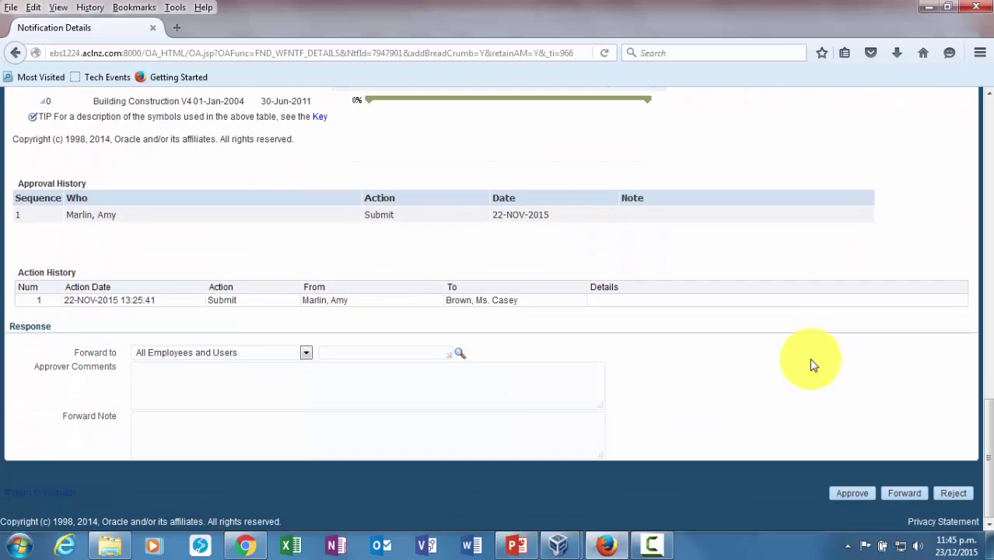
{"action": "left_click", "coordinate": [854, 495]}
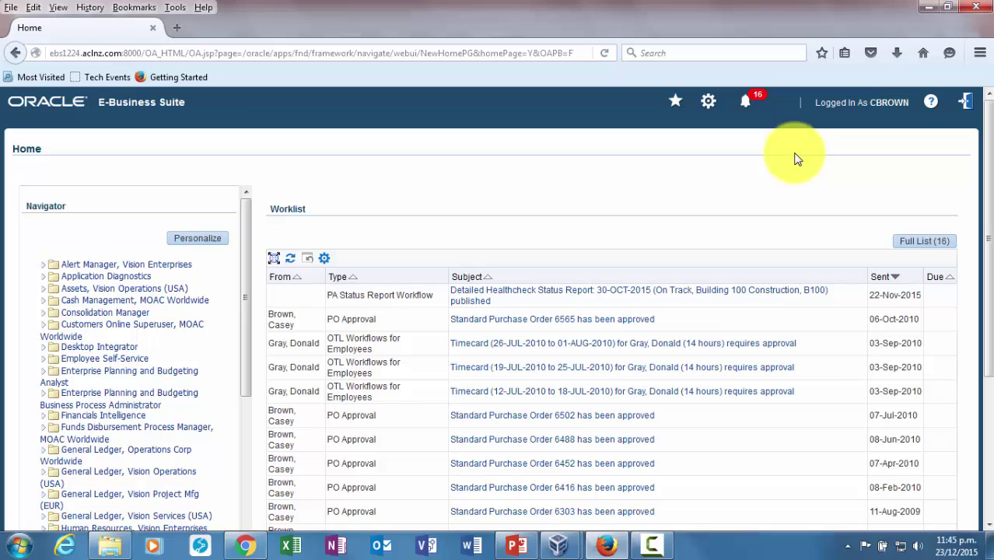
Log out and sign in as the team member, dismissing the browser's save-login prompt
{"action": "left_click", "coordinate": [965, 102]}
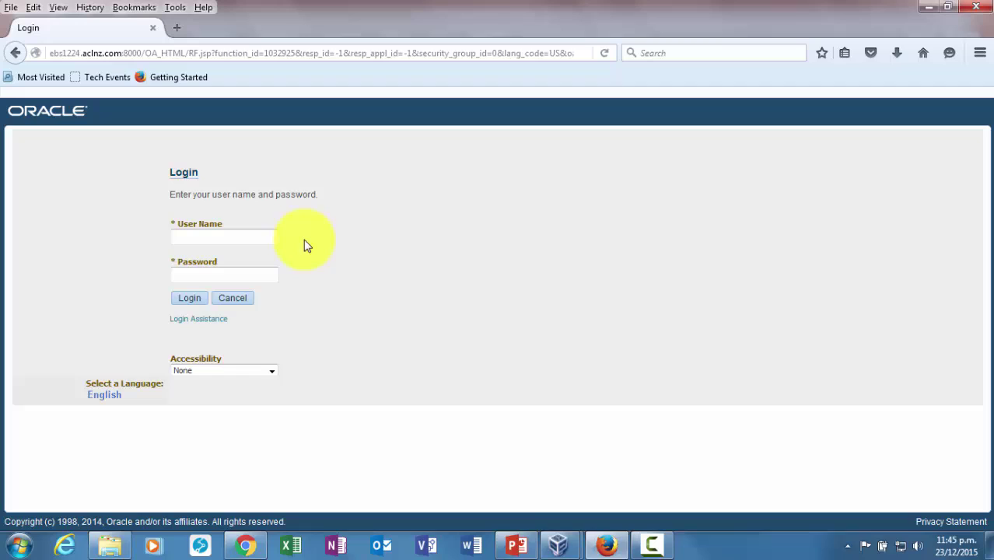
{"action": "type", "text": "services"}
{"action": "key", "text": "Tab"}
{"action": "type", "text": "welcome"}
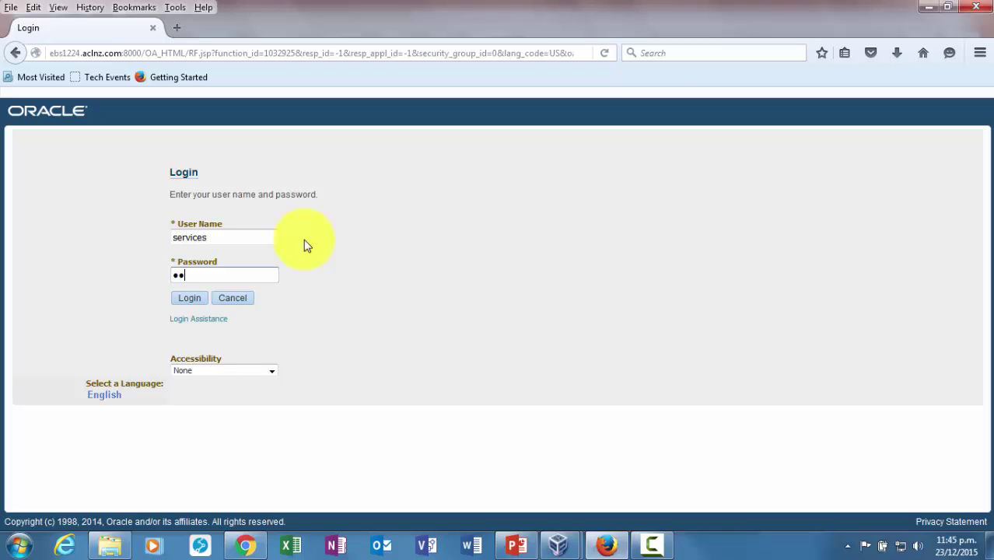
{"action": "key", "text": "Return"}
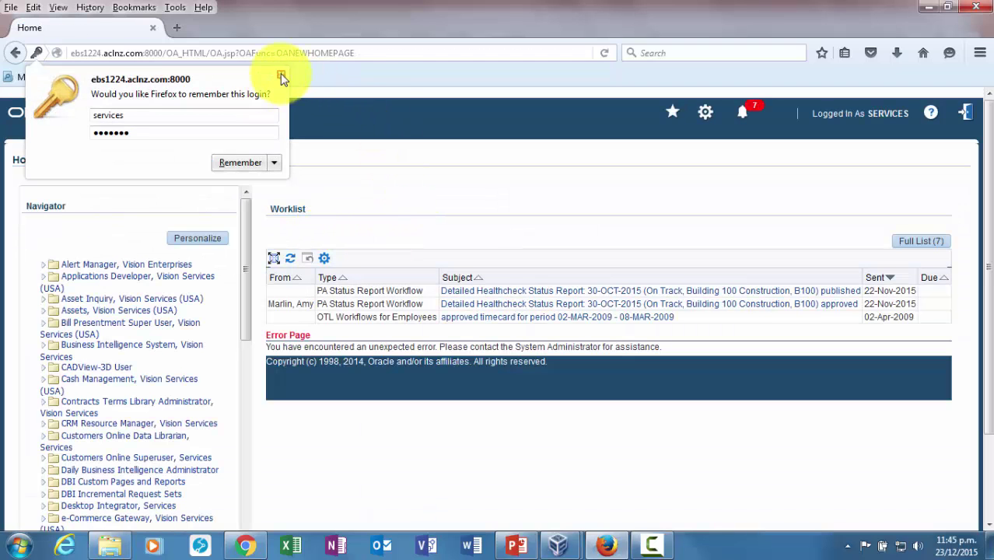
{"action": "left_click", "coordinate": [281, 75]}
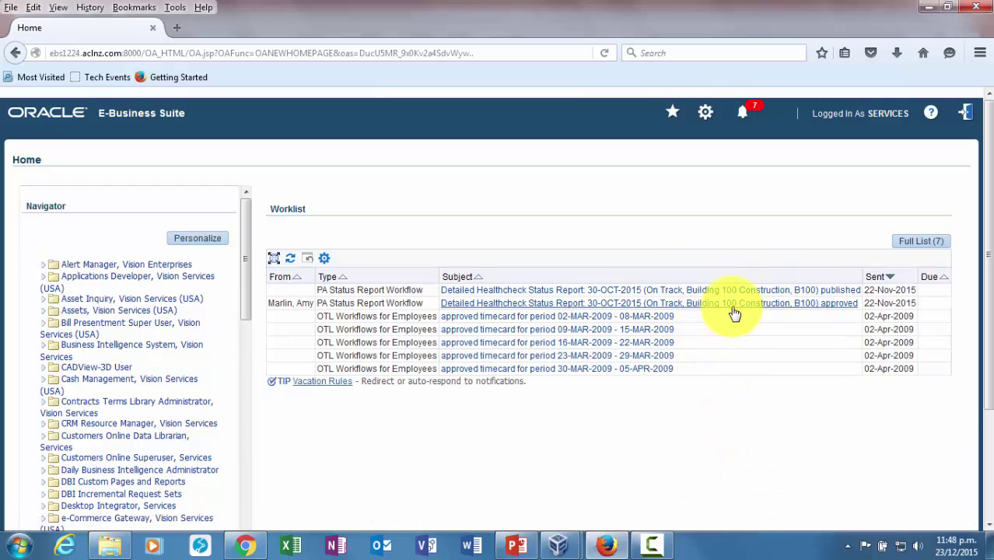
Open the Building 100 report's approved notice and review its two-step approval history
{"action": "left_click", "coordinate": [732, 311]}
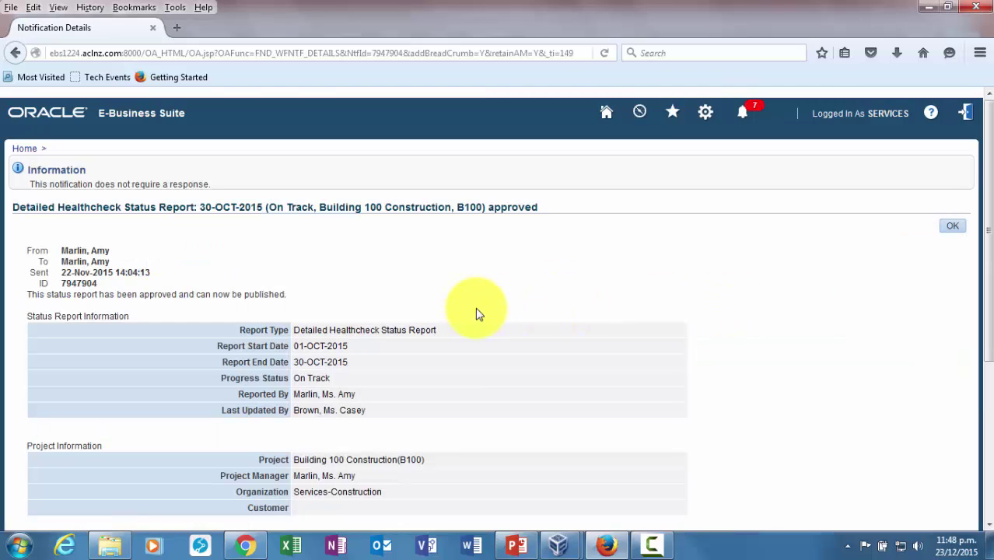
{"action": "scroll", "coordinate": [545, 338], "scroll_direction": "down", "scroll_amount": 5}
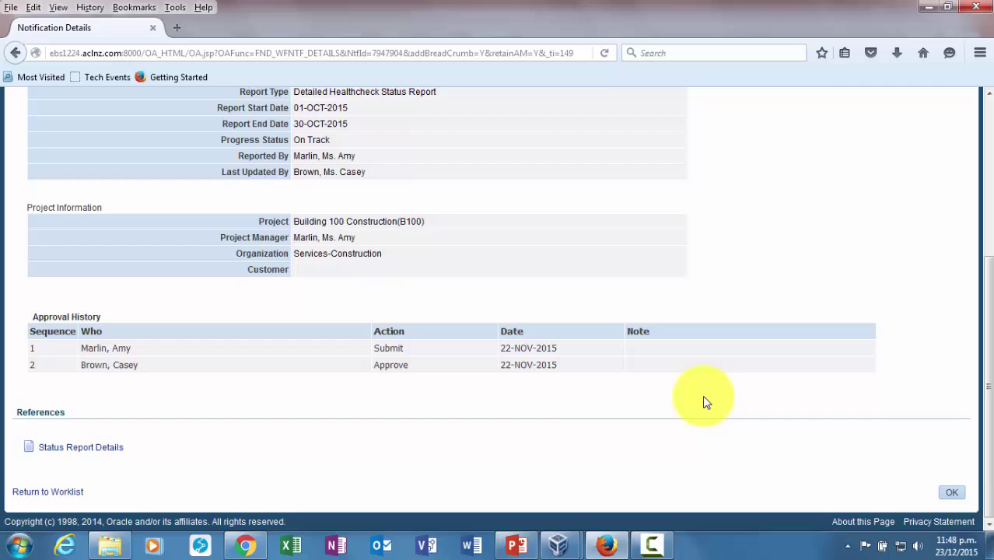
{"action": "scroll", "coordinate": [706, 399], "scroll_direction": "up", "scroll_amount": 4}
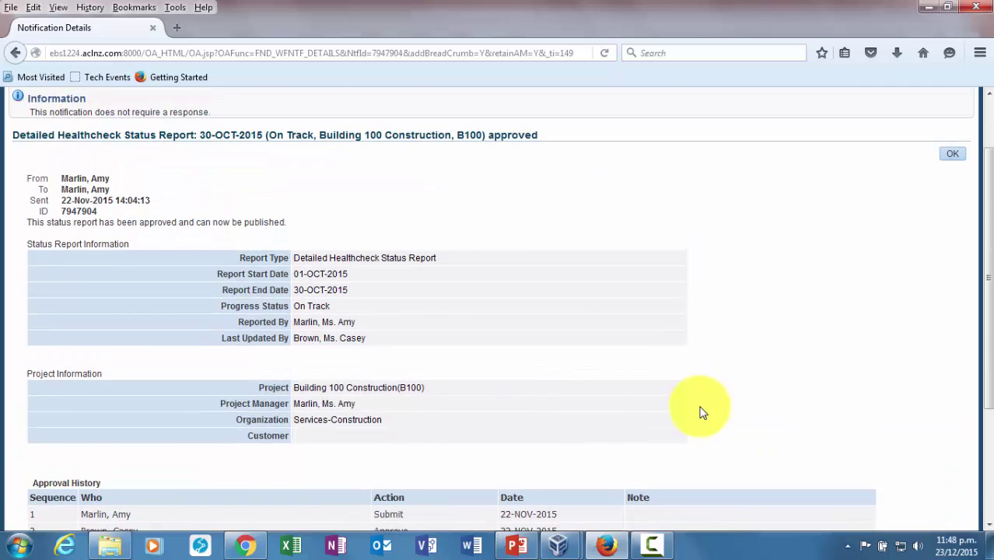
{"action": "scroll", "coordinate": [702, 411], "scroll_direction": "up", "scroll_amount": 2}
{"action": "scroll", "coordinate": [918, 342], "scroll_direction": "down", "scroll_amount": 5}
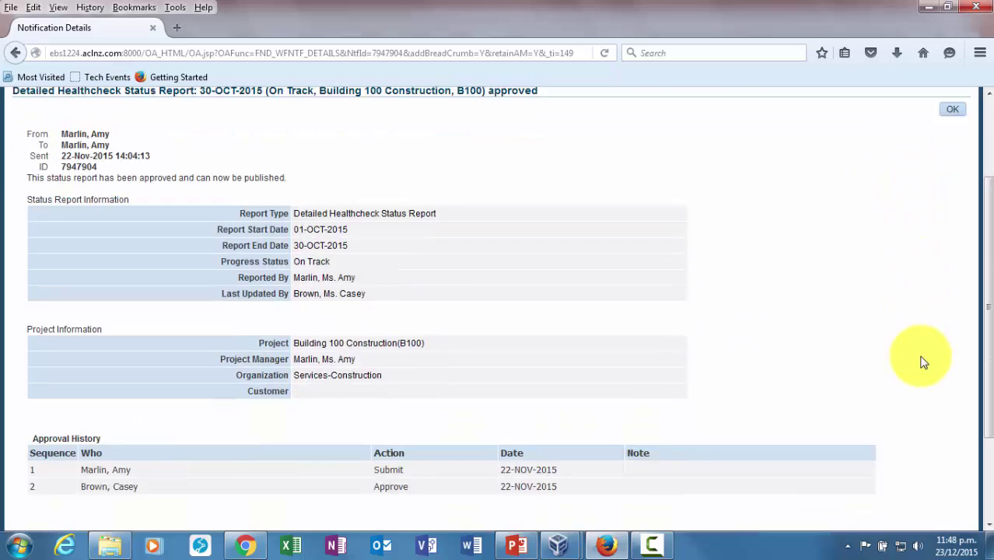
{"action": "scroll", "coordinate": [762, 488], "scroll_direction": "up", "scroll_amount": 4}
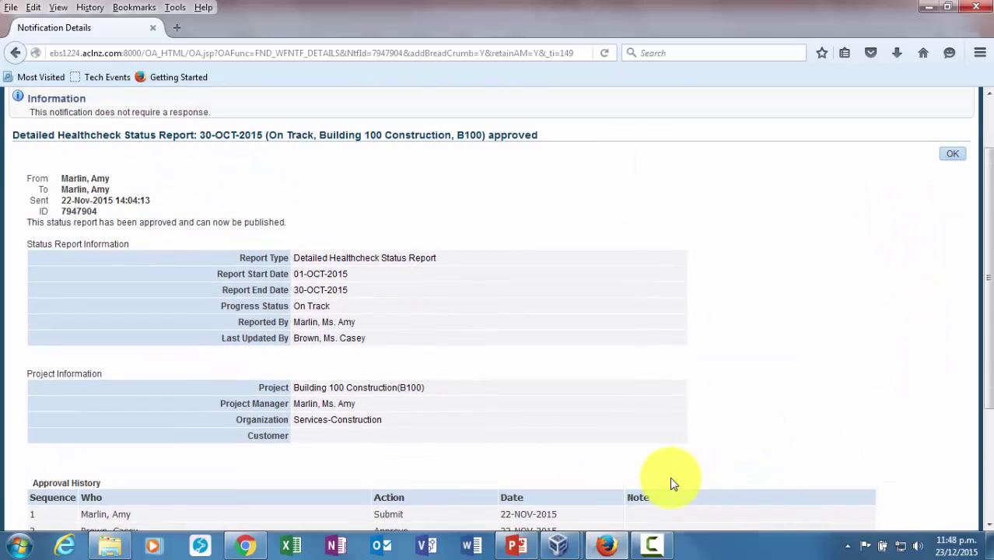
{"action": "scroll", "coordinate": [672, 481], "scroll_direction": "up", "scroll_amount": 2}
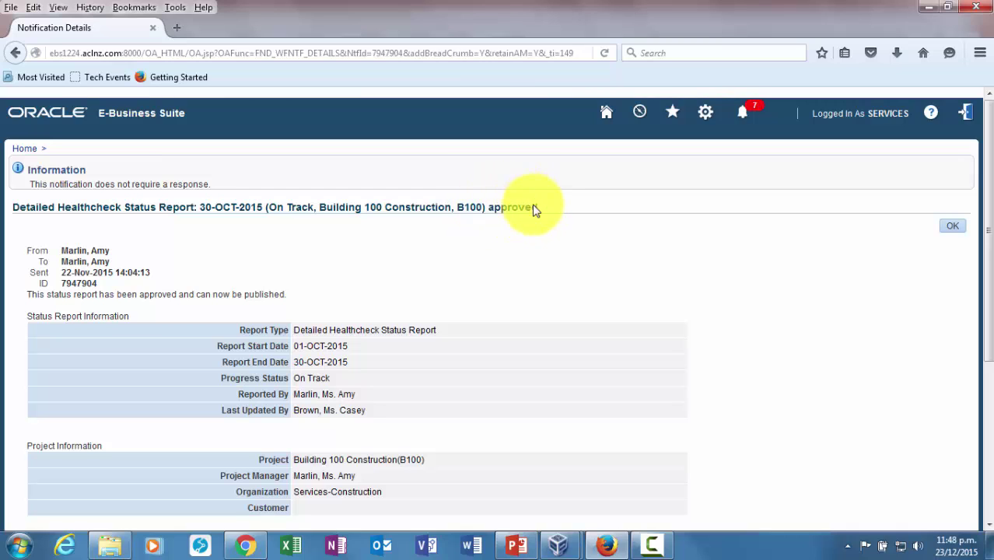
From Home, open the published Building 100 Detailed Healthcheck report notice and read its findings and milestones
{"action": "left_click", "coordinate": [32, 150]}
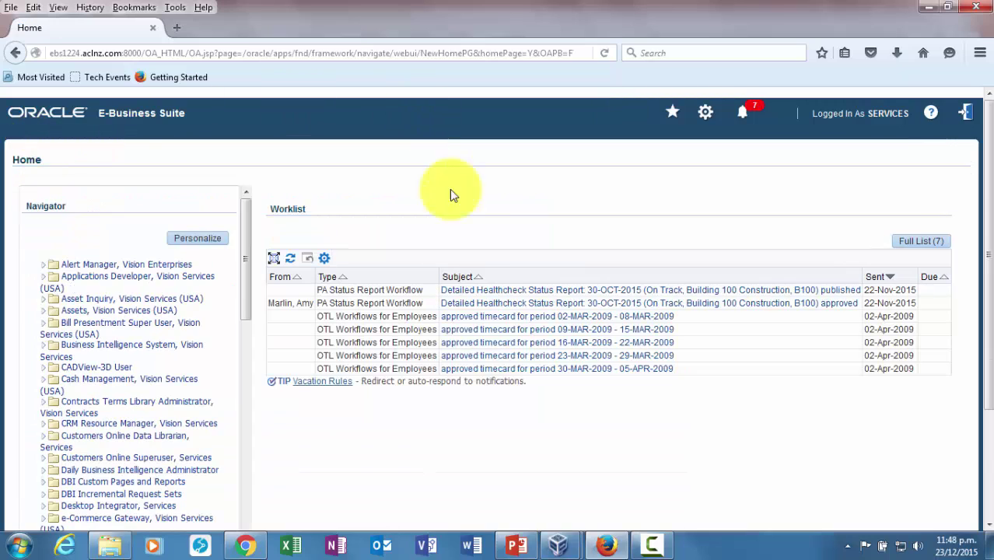
{"action": "left_click", "coordinate": [500, 295]}
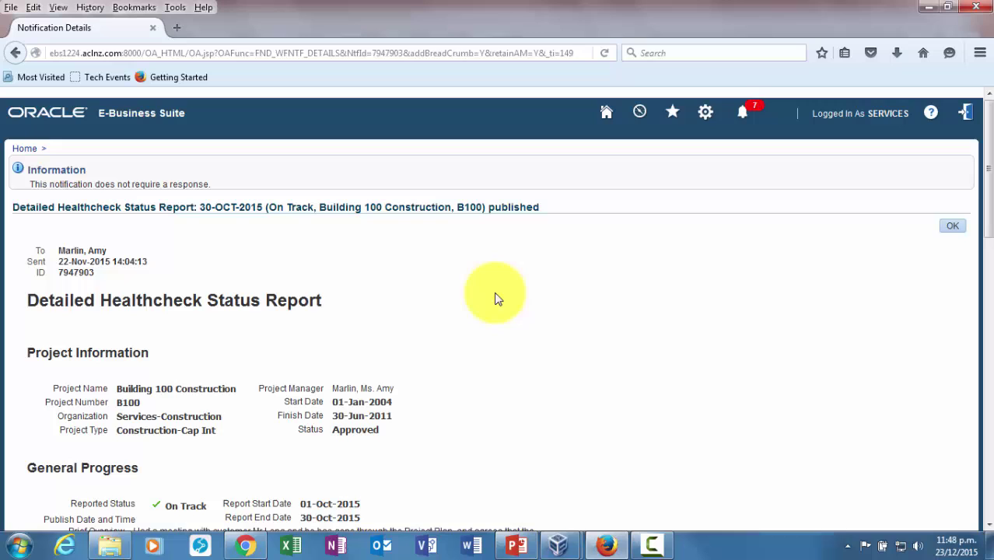
{"action": "scroll", "coordinate": [498, 299], "scroll_direction": "down", "scroll_amount": 2}
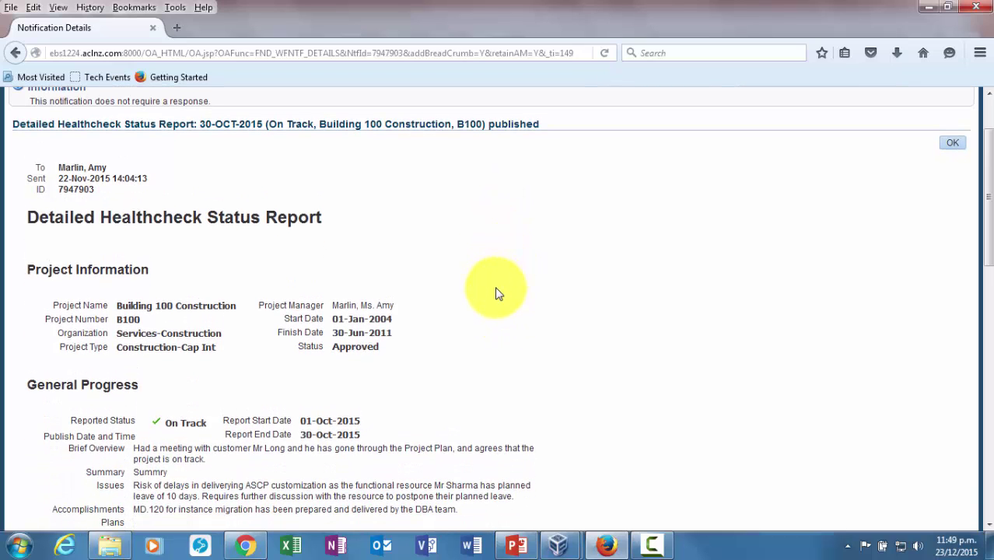
{"action": "scroll", "coordinate": [498, 296], "scroll_direction": "down", "scroll_amount": 1}
{"action": "scroll", "coordinate": [498, 296], "scroll_direction": "down", "scroll_amount": 3}
{"action": "scroll", "coordinate": [498, 295], "scroll_direction": "down", "scroll_amount": 5}
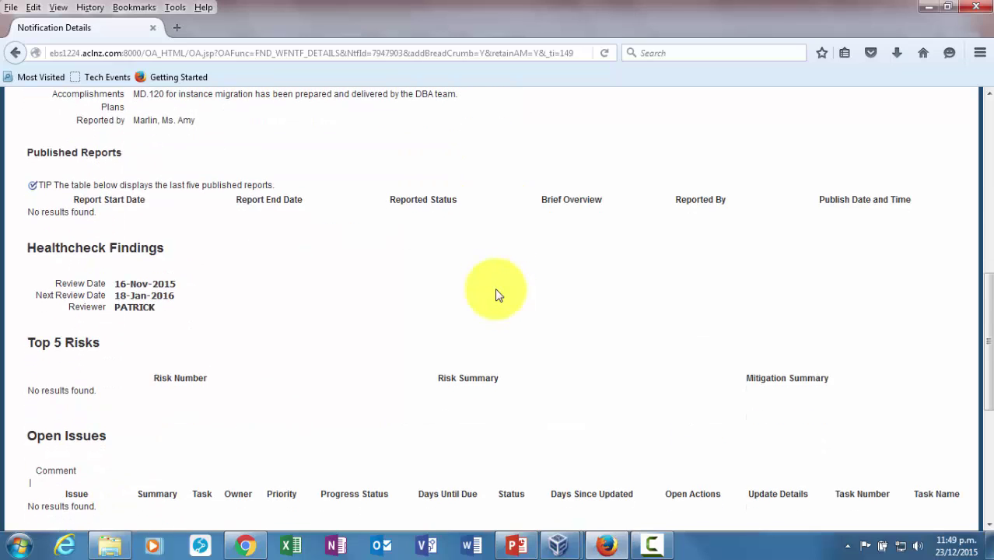
{"action": "scroll", "coordinate": [496, 296], "scroll_direction": "down", "scroll_amount": 3}
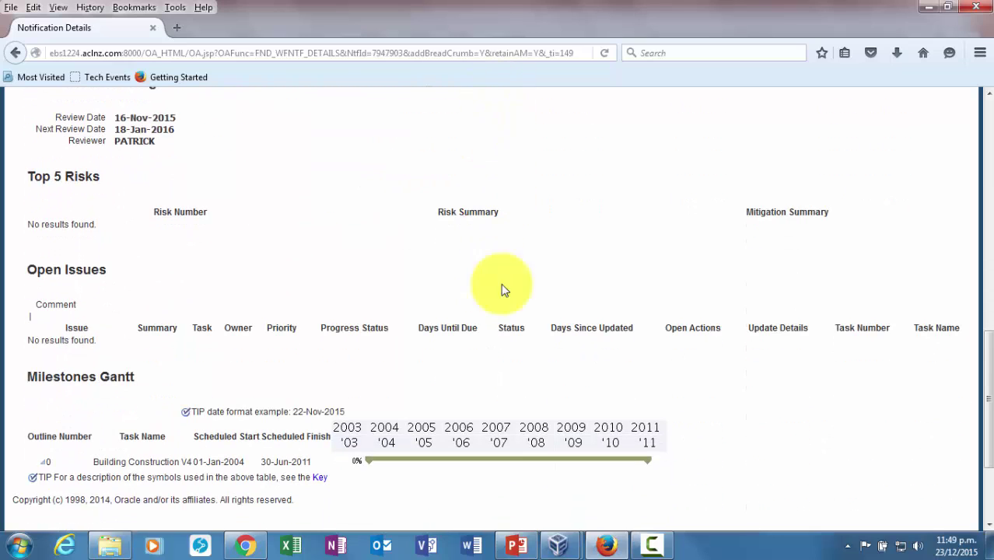
{"action": "scroll", "coordinate": [807, 346], "scroll_direction": "down", "scroll_amount": 3}
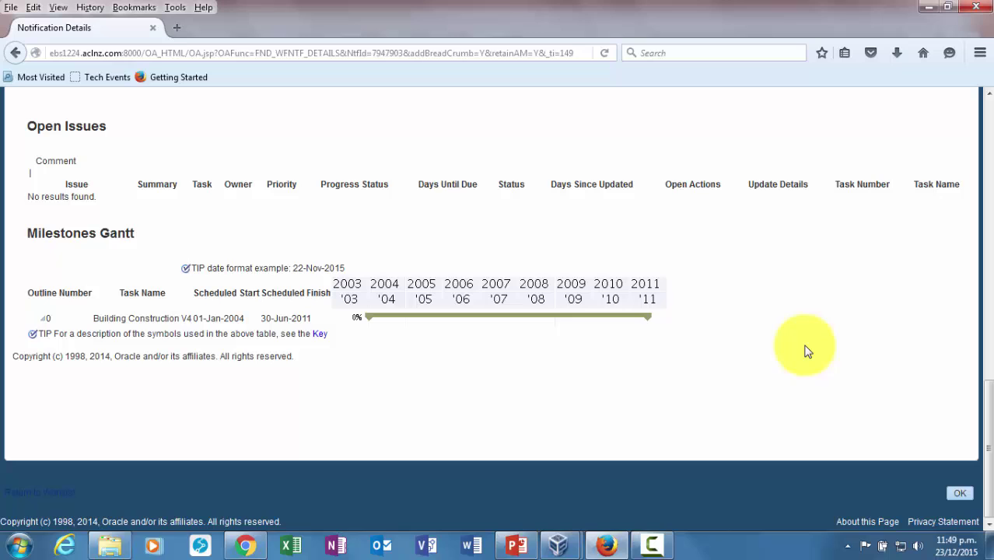
{"action": "scroll", "coordinate": [807, 350], "scroll_direction": "up", "scroll_amount": 15}
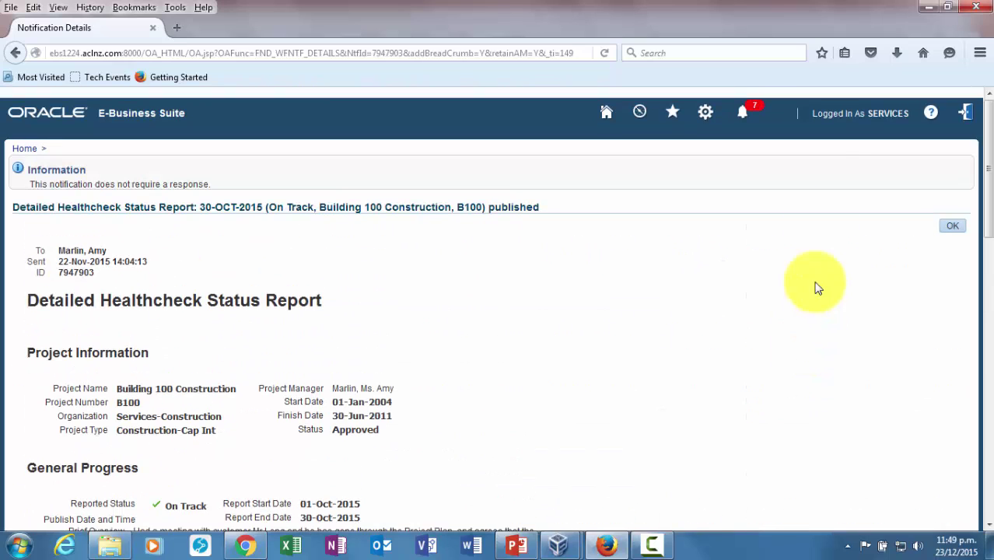
Open Project List under Project Manager, Vision Services (USA) > Projects: Delivery
{"action": "left_click", "coordinate": [24, 149]}
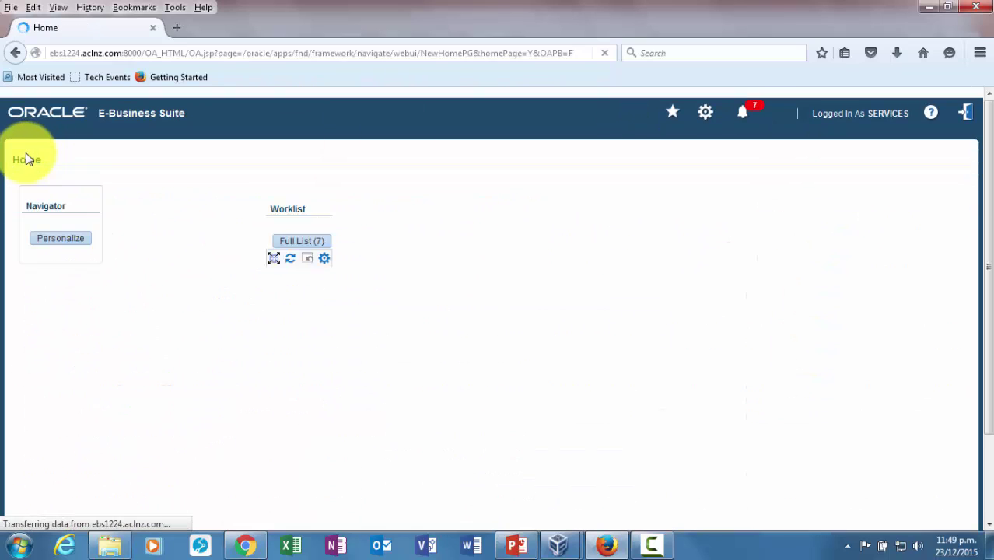
{"action": "scroll", "coordinate": [236, 315], "scroll_direction": "down", "scroll_amount": 1}
{"action": "scroll", "coordinate": [219, 264], "scroll_direction": "down", "scroll_amount": 5}
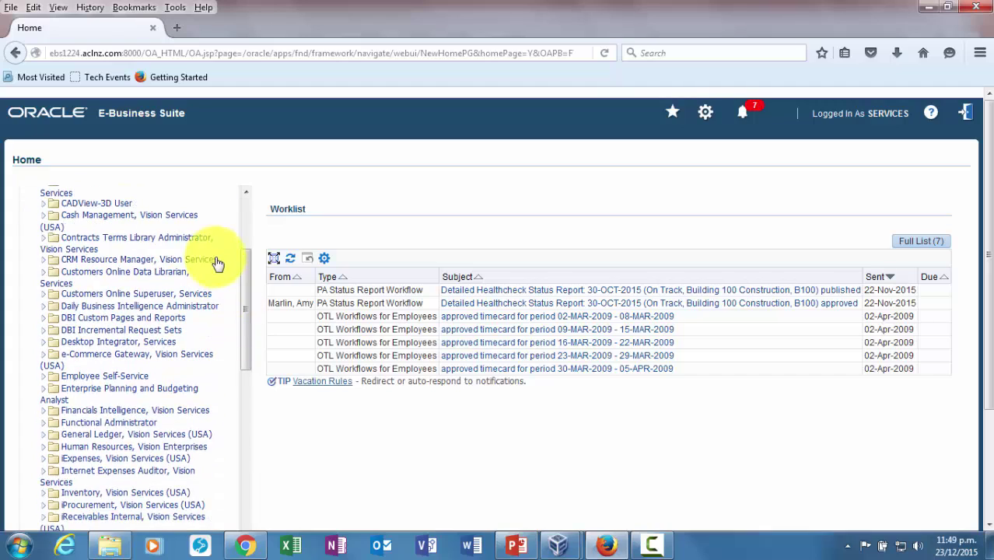
{"action": "scroll", "coordinate": [217, 264], "scroll_direction": "down", "scroll_amount": 5}
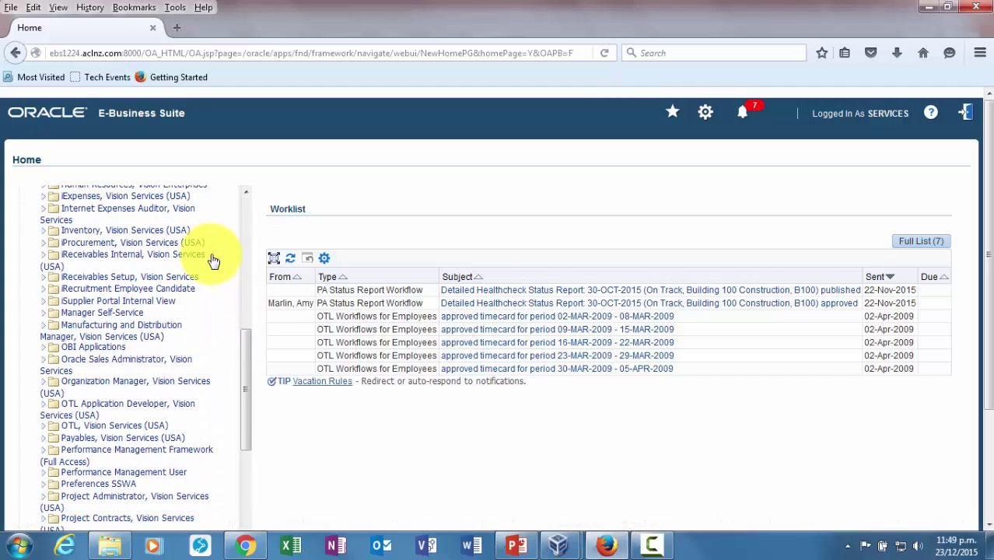
{"action": "scroll", "coordinate": [214, 265], "scroll_direction": "down", "scroll_amount": 3}
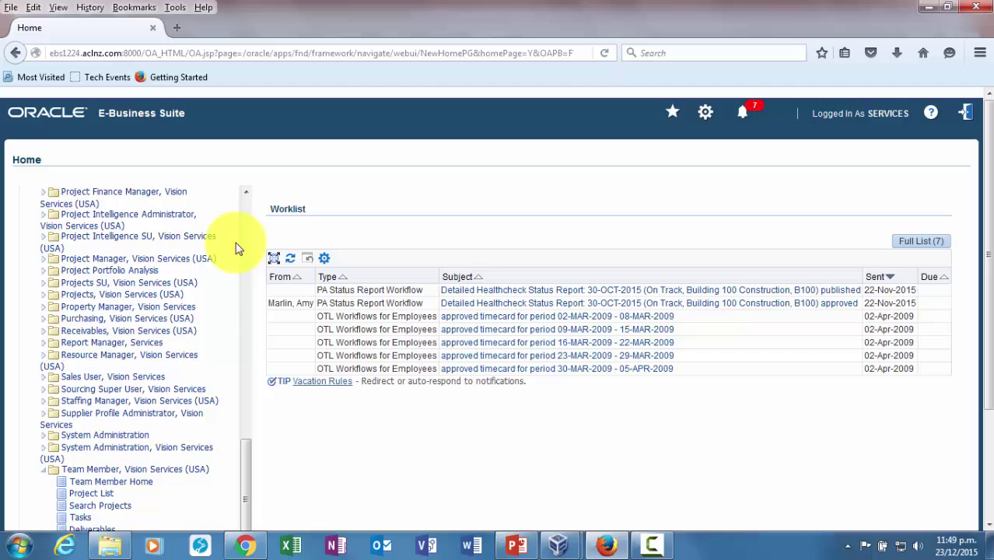
{"action": "left_click", "coordinate": [153, 259]}
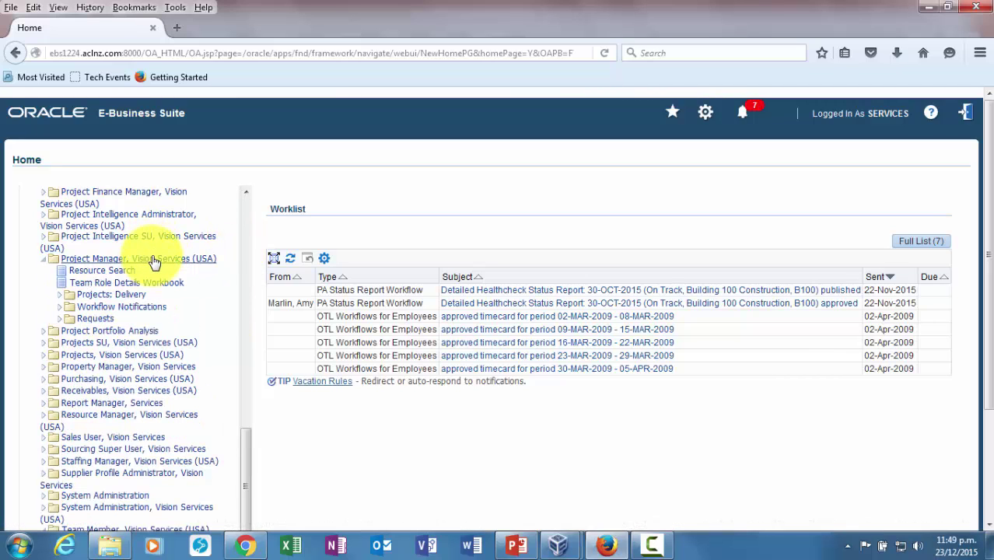
{"action": "left_click", "coordinate": [101, 294]}
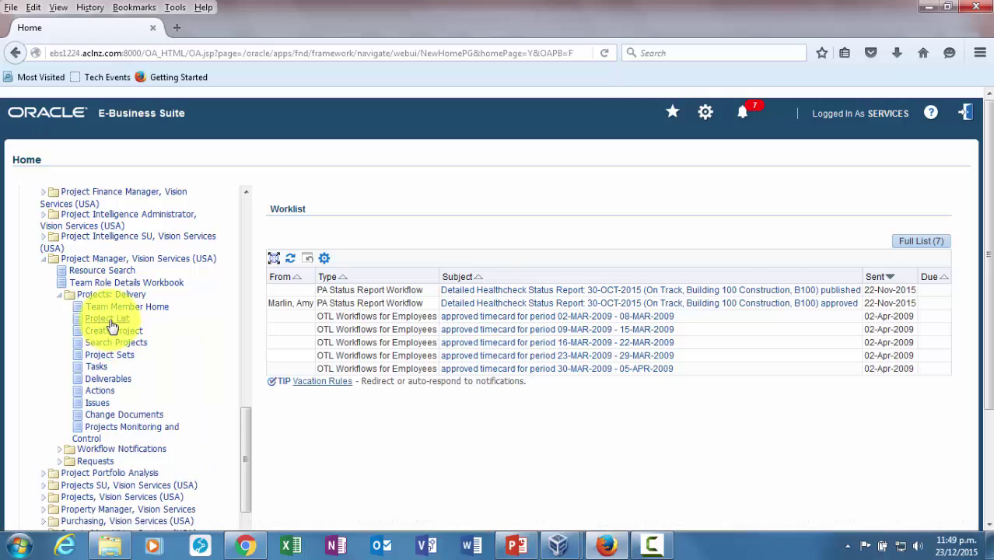
{"action": "left_click", "coordinate": [109, 319]}
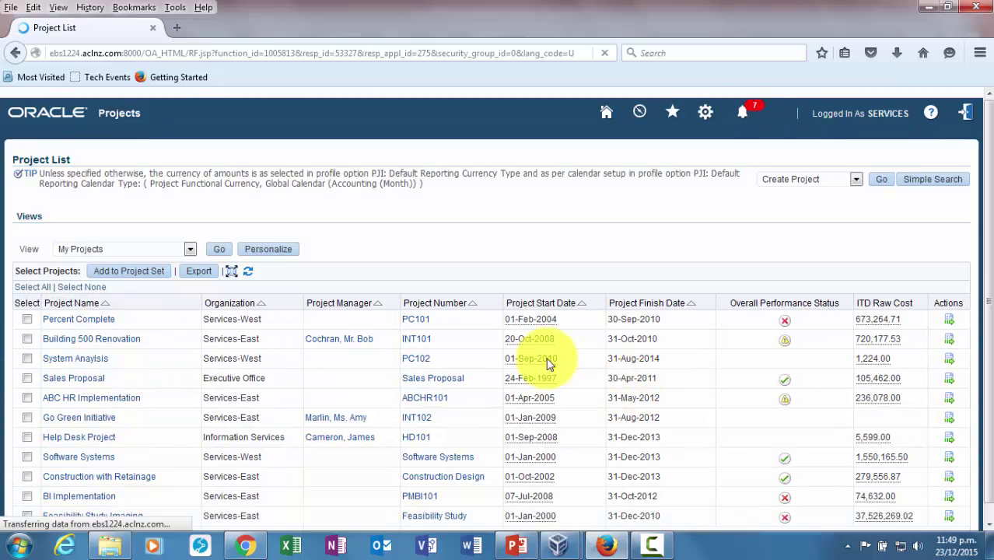
Open the Building 100 Construction (B100) project from the Project List
{"action": "scroll", "coordinate": [156, 344], "scroll_direction": "down", "scroll_amount": 3}
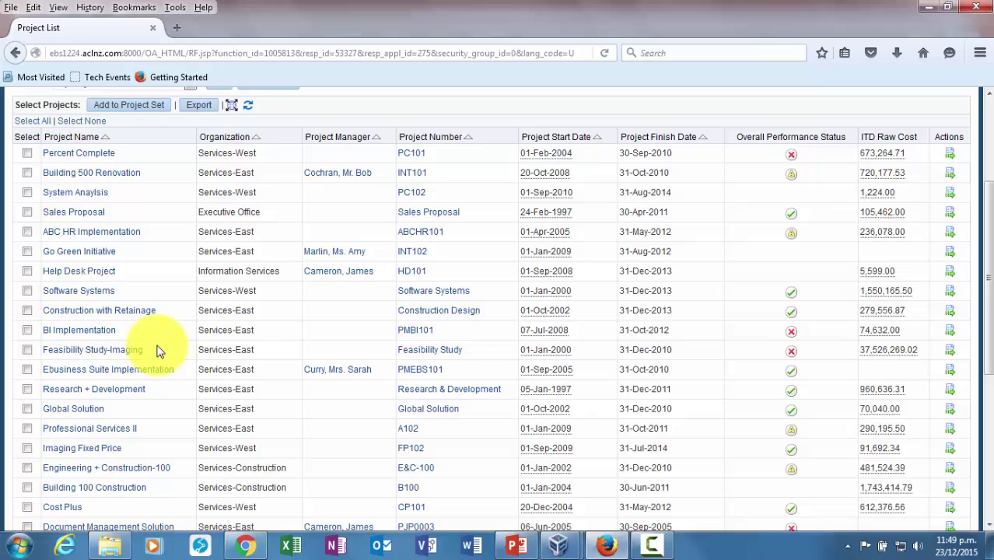
{"action": "left_click", "coordinate": [129, 496]}
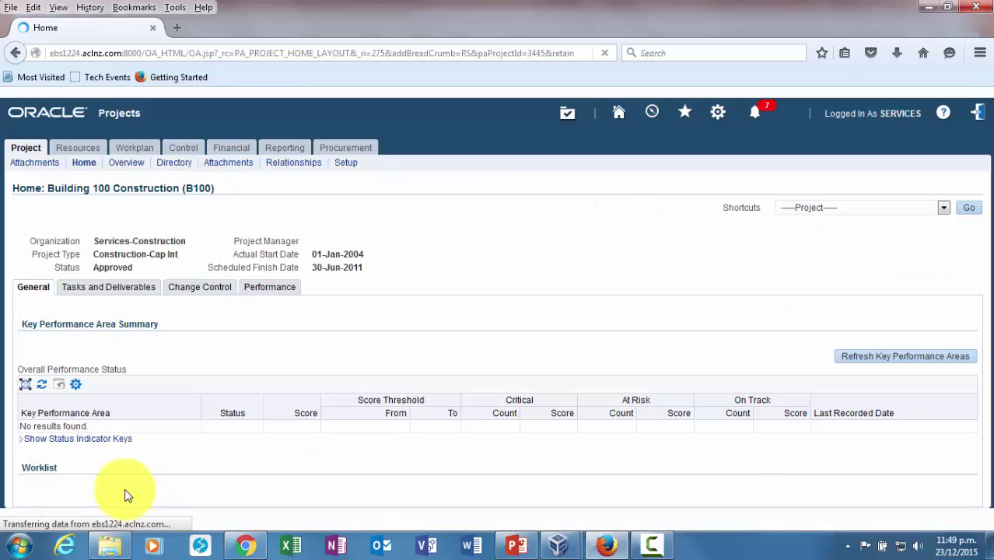
Show the B100 status reports under the Reporting tab's Status Reports
{"action": "left_click", "coordinate": [292, 149]}
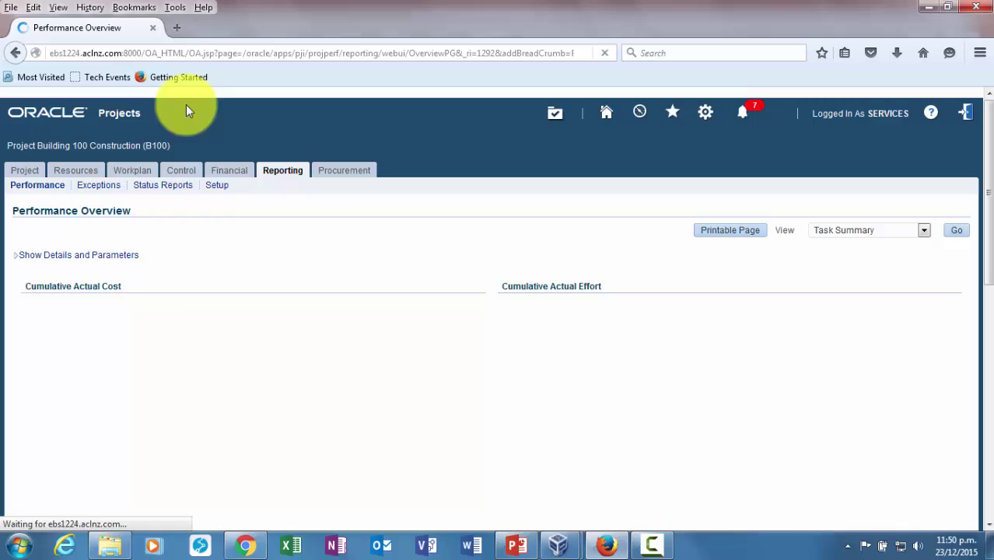
{"action": "left_click", "coordinate": [179, 192]}
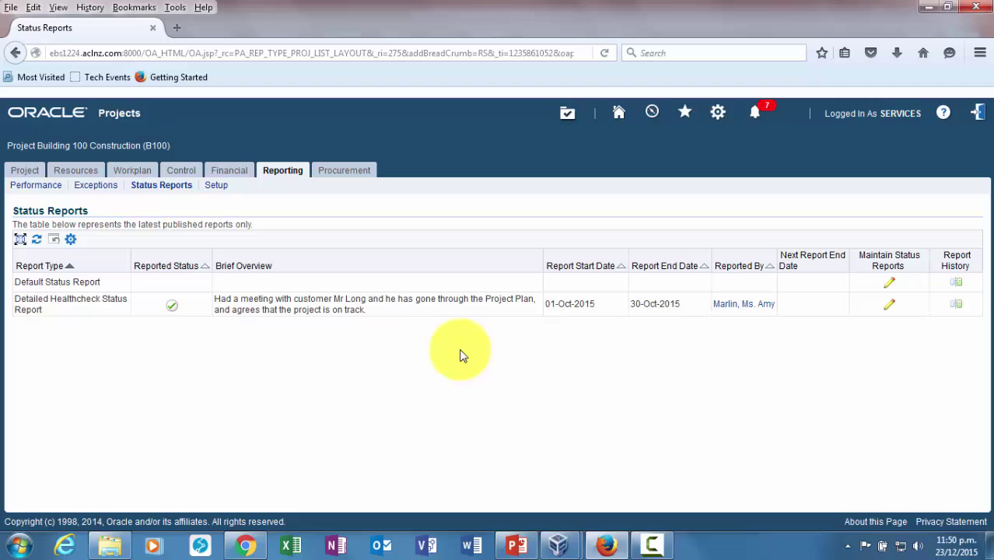
Open Maintain Status Reports for the Detailed Healthcheck report, showing the published 01–30 Oct 2015 report
{"action": "left_click", "coordinate": [889, 309]}
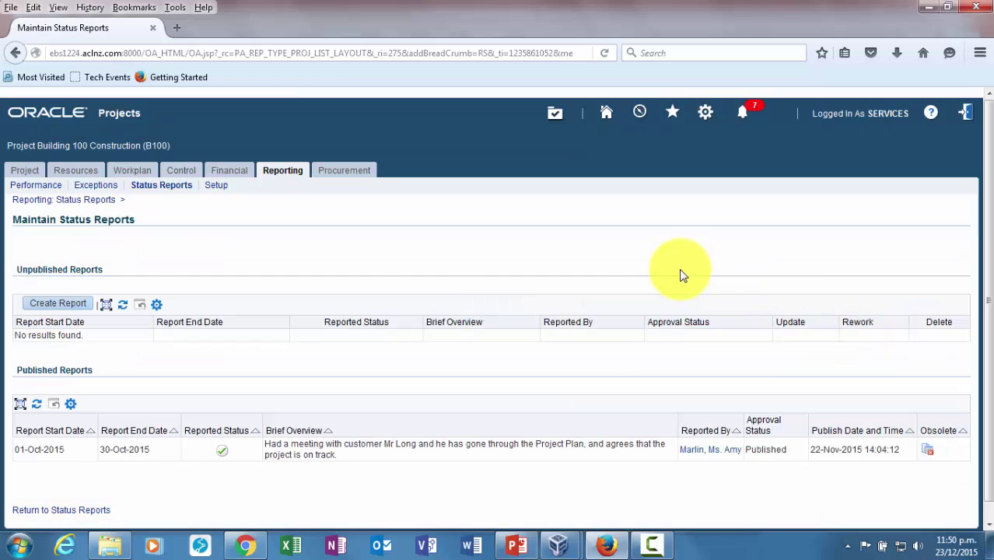
{"action": "scroll", "coordinate": [682, 267], "scroll_direction": "down", "scroll_amount": 1}
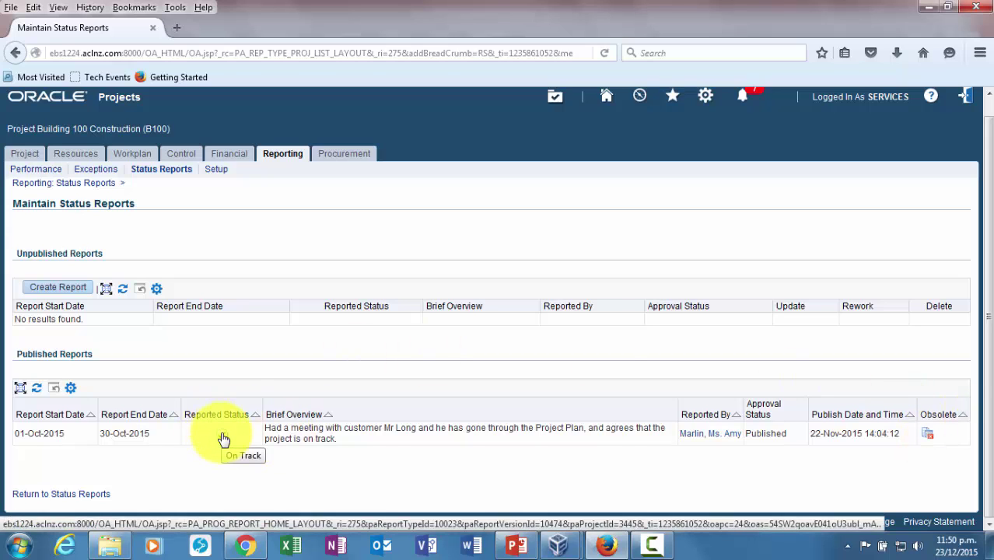
Read through the published Detailed Healthcheck report, then go back to the B100 Status Reports list
{"action": "left_click", "coordinate": [223, 441]}
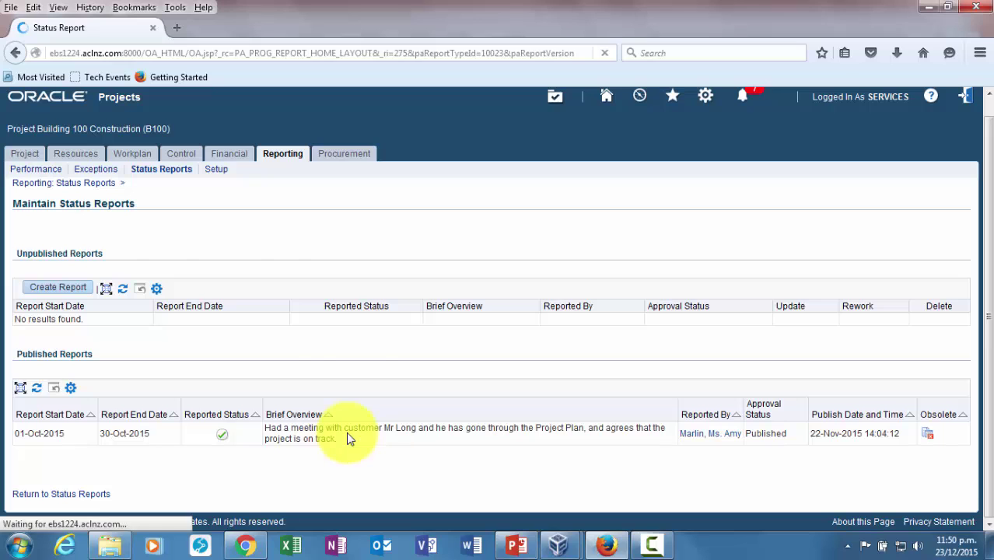
{"action": "scroll", "coordinate": [635, 354], "scroll_direction": "down", "scroll_amount": 3}
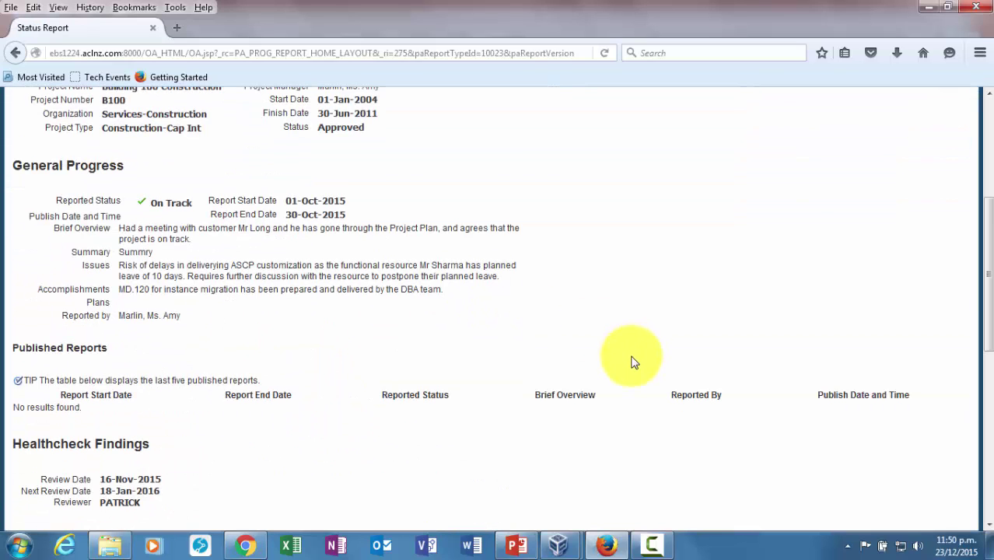
{"action": "scroll", "coordinate": [633, 361], "scroll_direction": "down", "scroll_amount": 3}
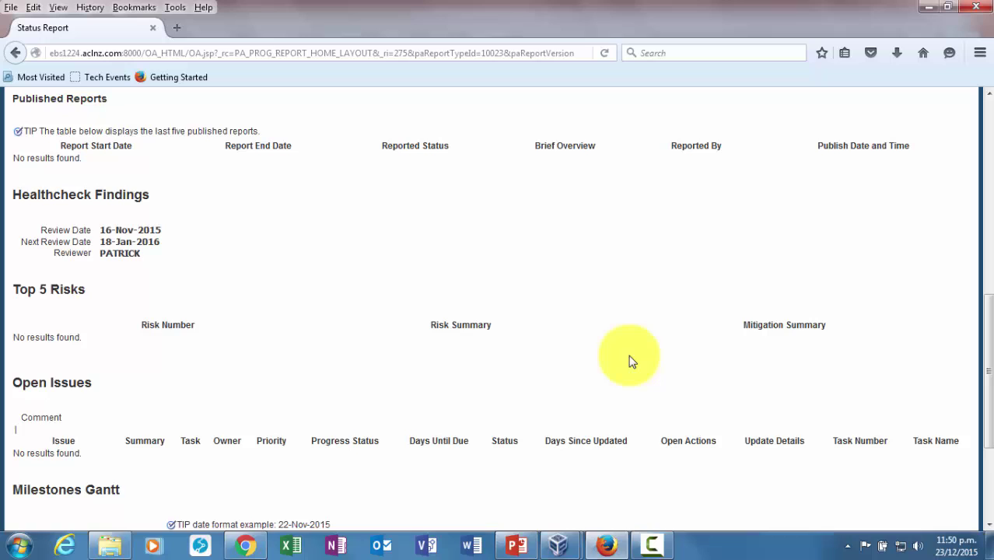
{"action": "scroll", "coordinate": [632, 362], "scroll_direction": "down", "scroll_amount": 3}
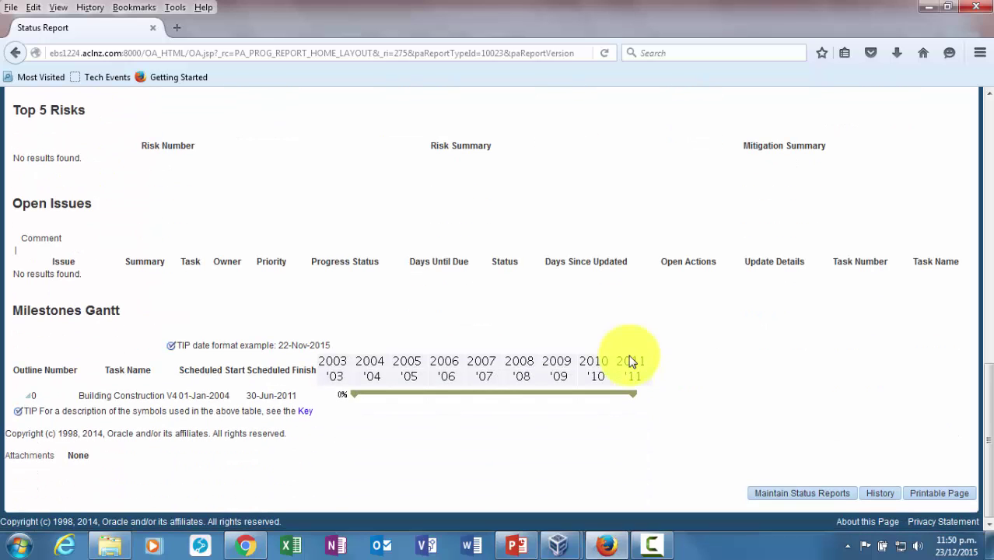
{"action": "scroll", "coordinate": [633, 362], "scroll_direction": "up", "scroll_amount": 10}
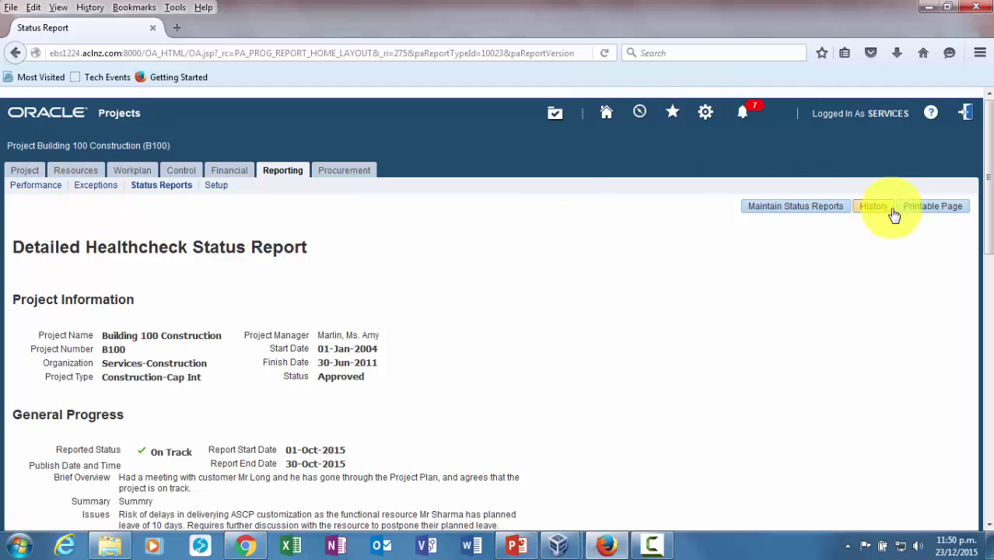
{"action": "left_click", "coordinate": [162, 195]}
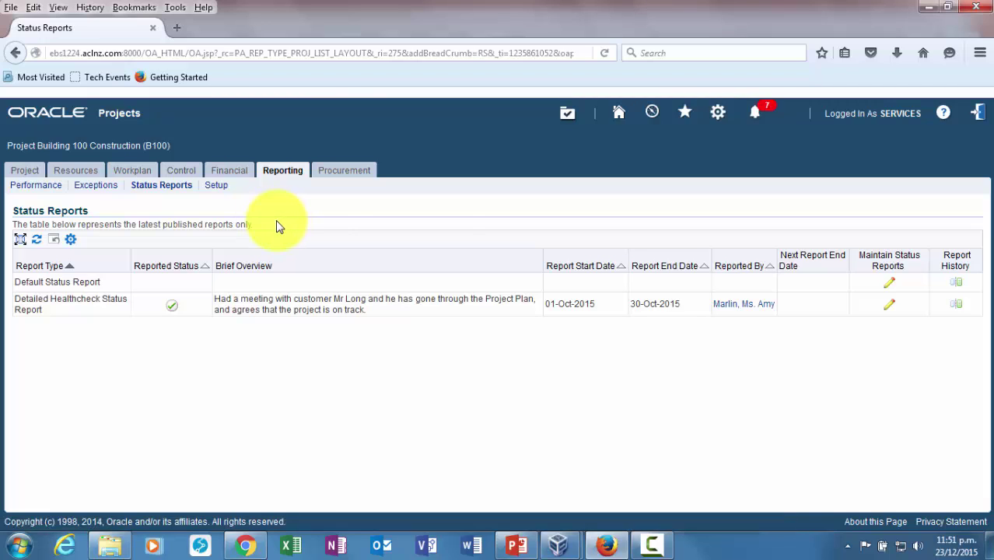
{"action": "left_click", "coordinate": [956, 306]}
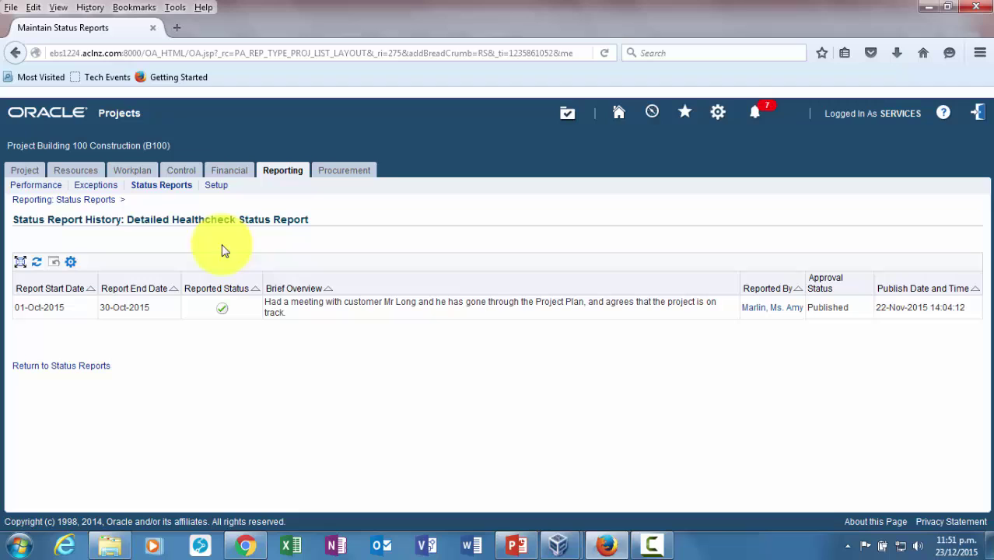
{"action": "left_click", "coordinate": [45, 370]}
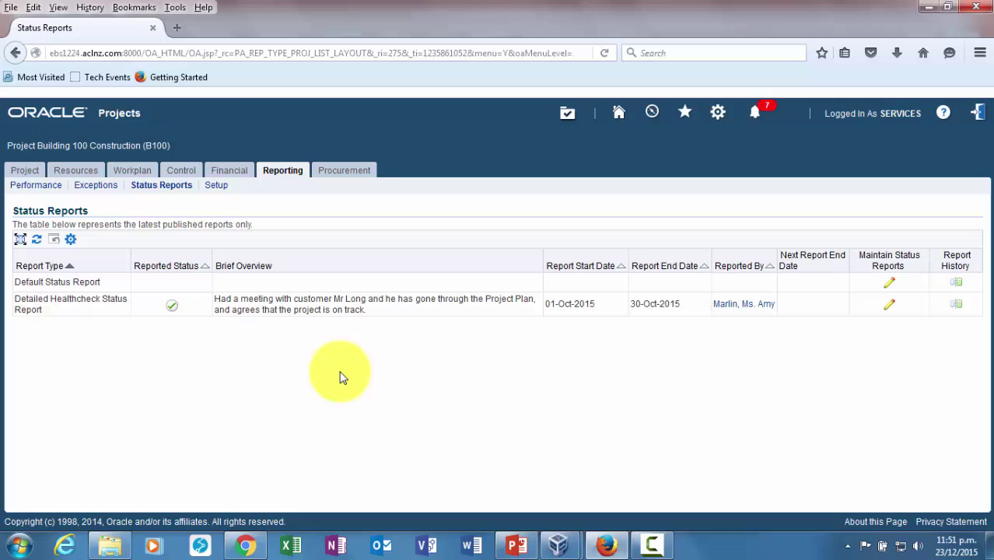
From the Home page, open Team Member Home under Team Member, Vision Services (USA)
{"action": "left_click", "coordinate": [622, 115]}
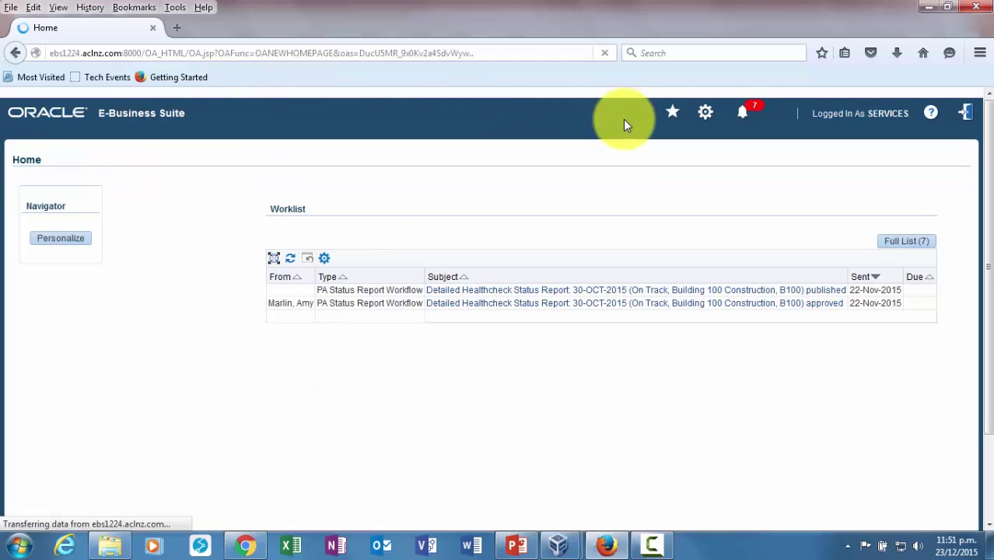
{"action": "scroll", "coordinate": [168, 335], "scroll_direction": "down", "scroll_amount": 2}
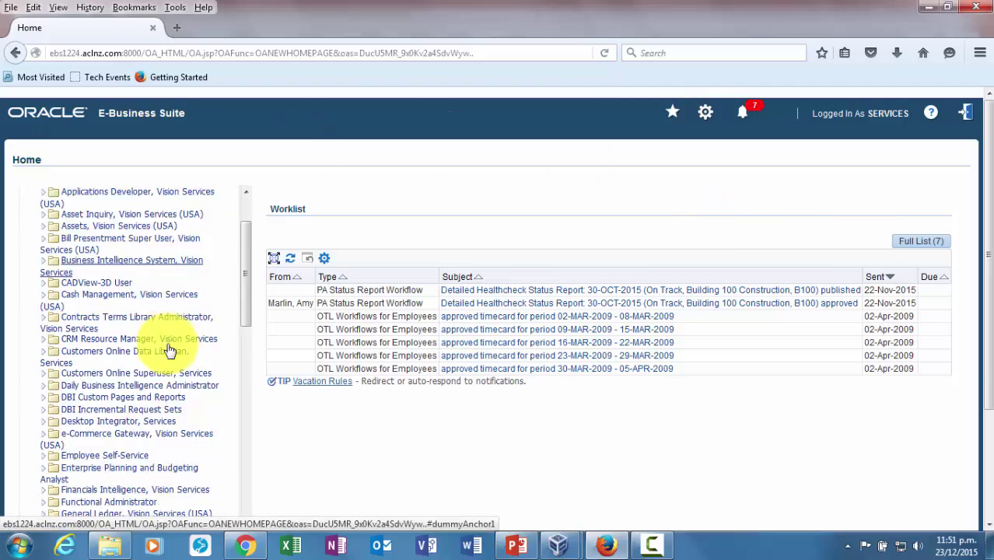
{"action": "scroll", "coordinate": [168, 350], "scroll_direction": "down", "scroll_amount": 10}
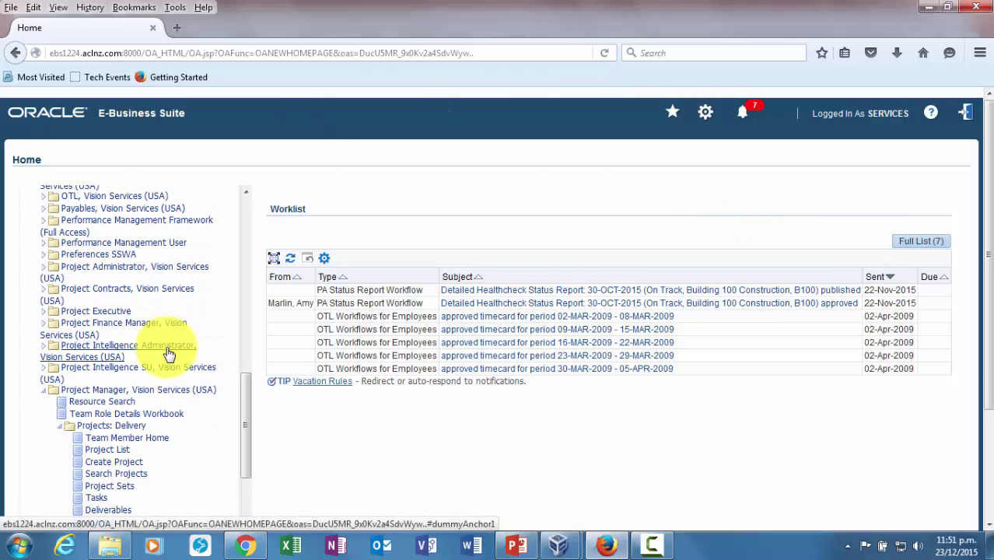
{"action": "scroll", "coordinate": [167, 268], "scroll_direction": "down", "scroll_amount": 6}
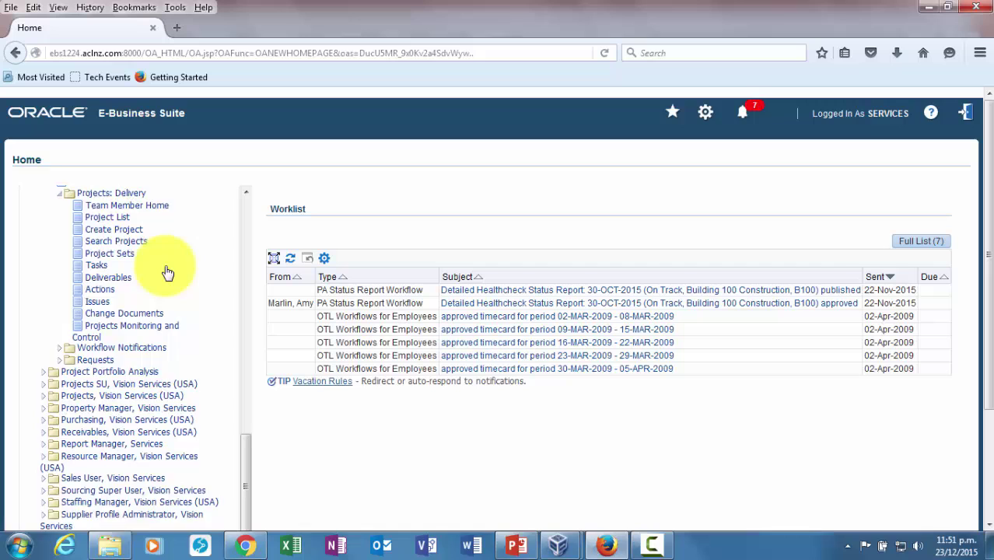
{"action": "scroll", "coordinate": [179, 296], "scroll_direction": "down", "scroll_amount": 7}
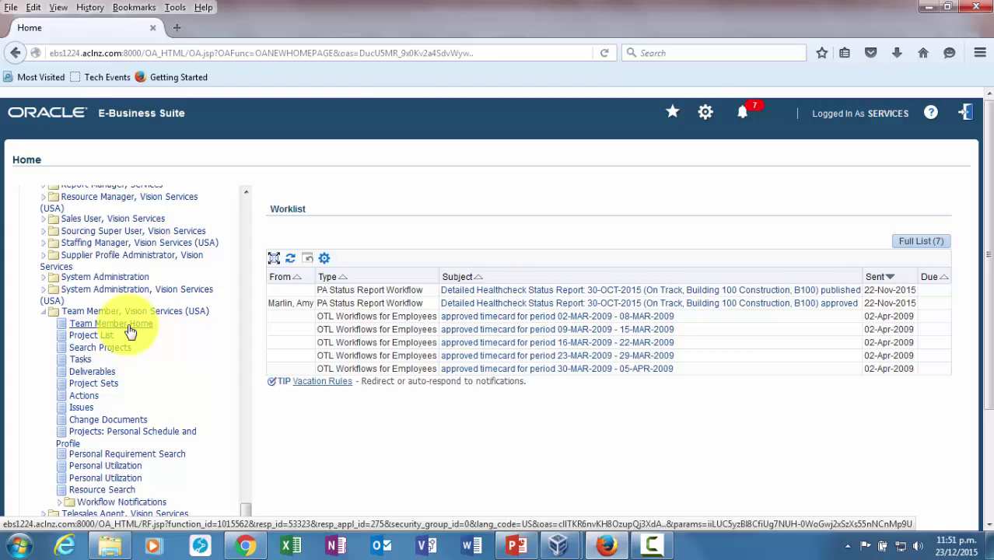
{"action": "left_click", "coordinate": [128, 327]}
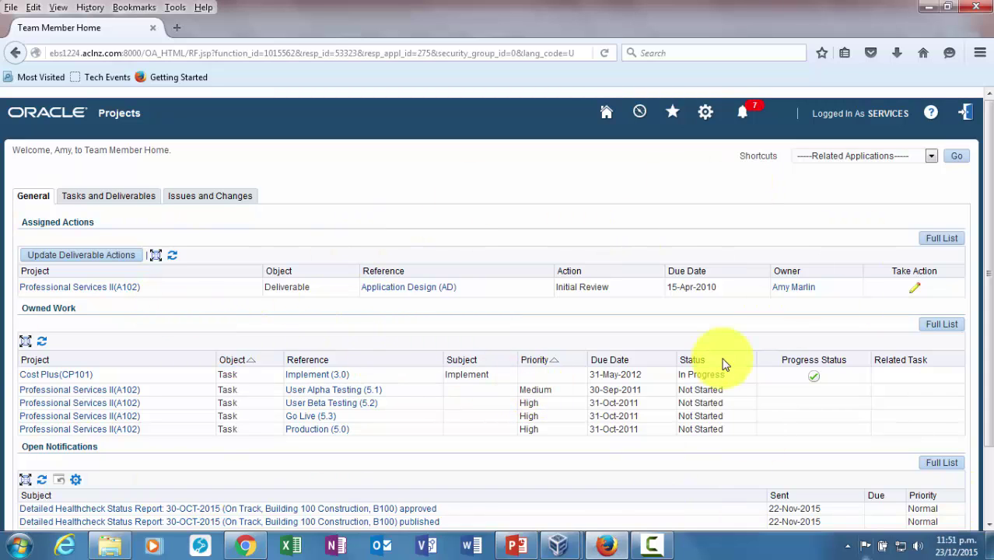
Expand the Shortcuts dropdown at the top right of Team Member Home
{"action": "scroll", "coordinate": [743, 365], "scroll_direction": "down", "scroll_amount": 2}
{"action": "scroll", "coordinate": [751, 378], "scroll_direction": "up", "scroll_amount": 2}
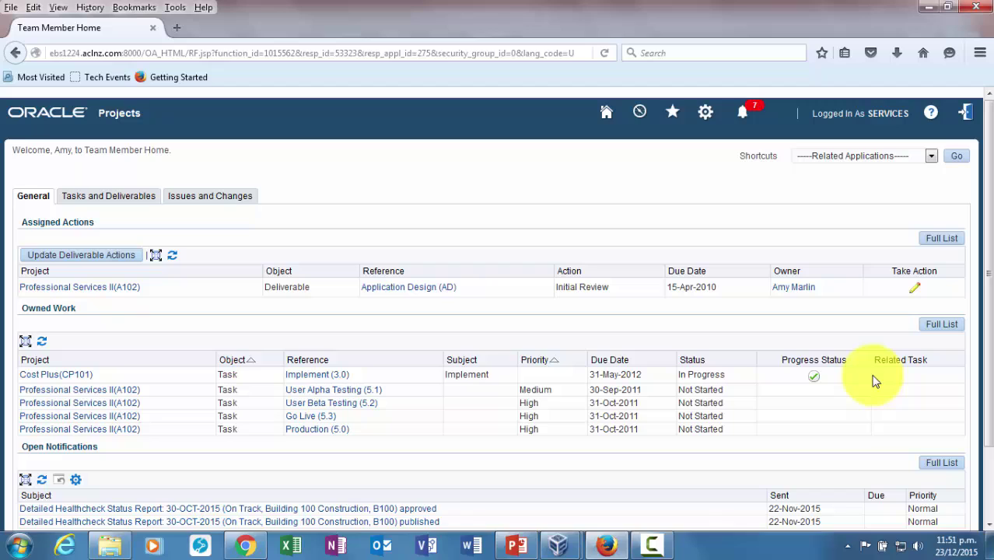
{"action": "left_click", "coordinate": [930, 157]}
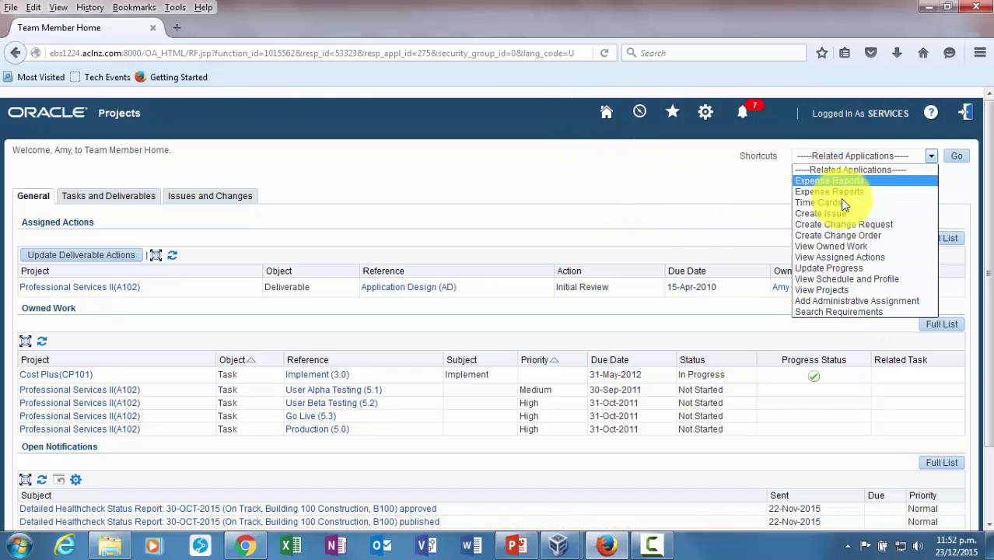
Select Search Requirements in the Shortcuts dropdown, choosing it a second time to confirm
{"action": "left_click", "coordinate": [854, 312]}
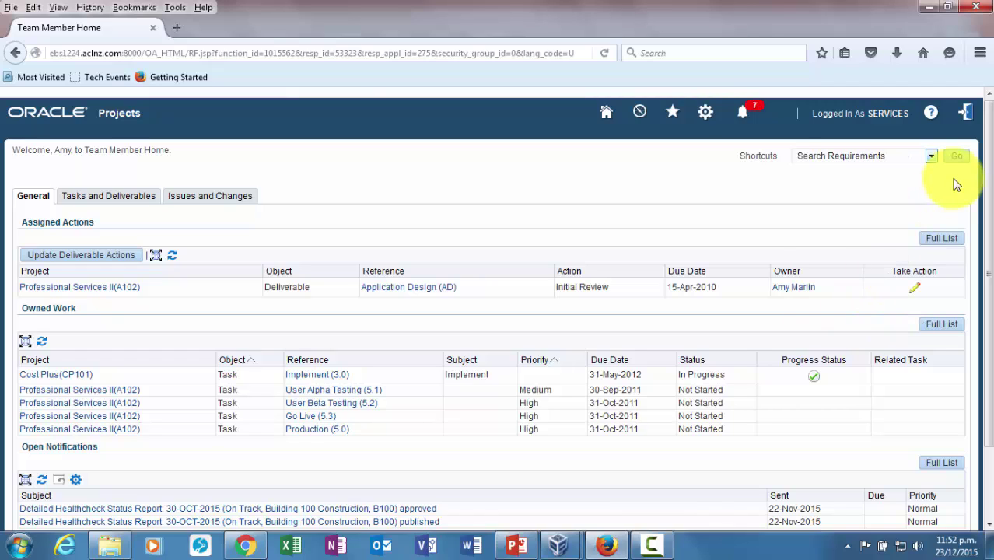
{"action": "left_click", "coordinate": [841, 158]}
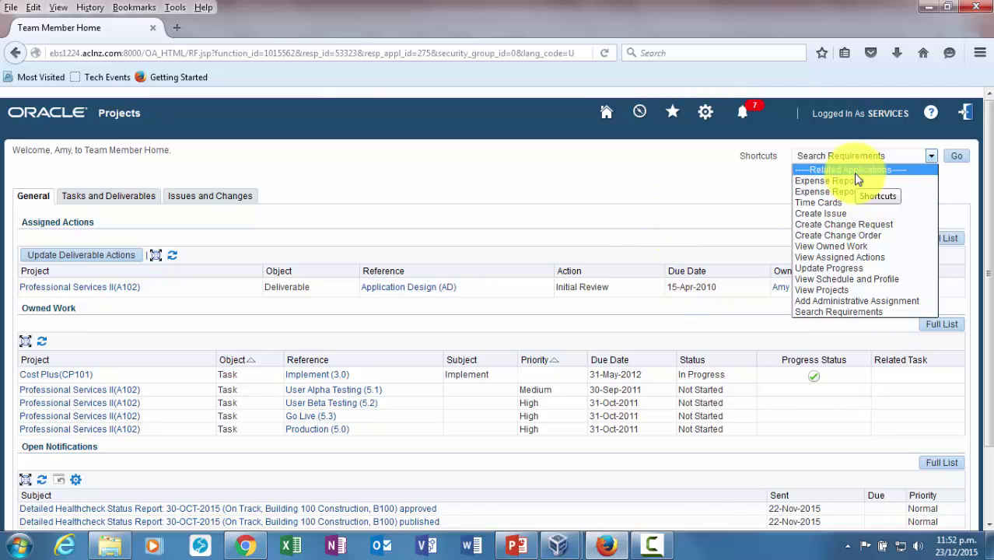
{"action": "left_click", "coordinate": [852, 312]}
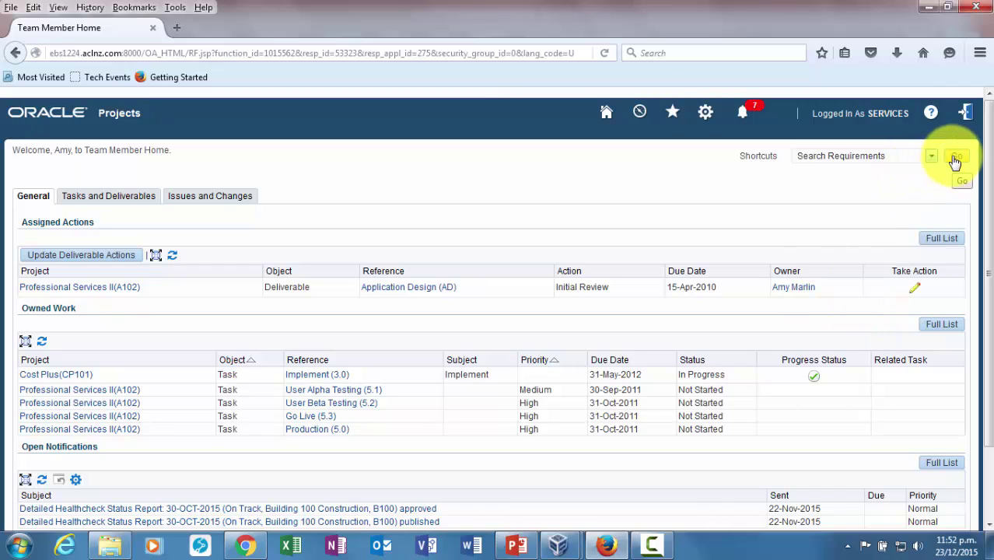